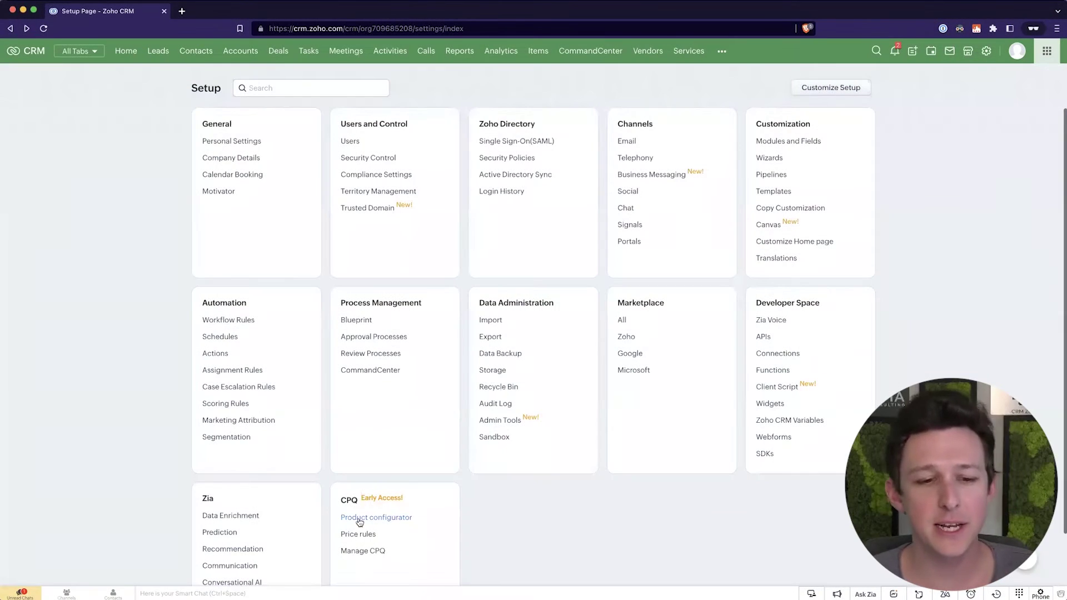
- Open the CPQ Product configurator settings page in Setup, which shows 0 rules
{"action": "double_click", "coordinate": [356, 506]}
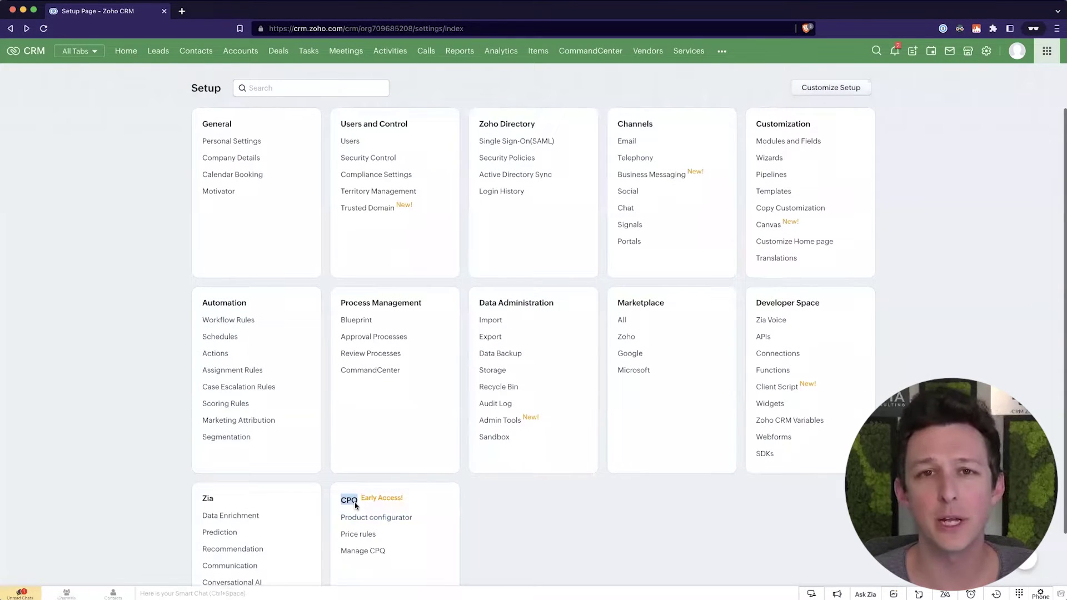
{"action": "left_click", "coordinate": [356, 506]}
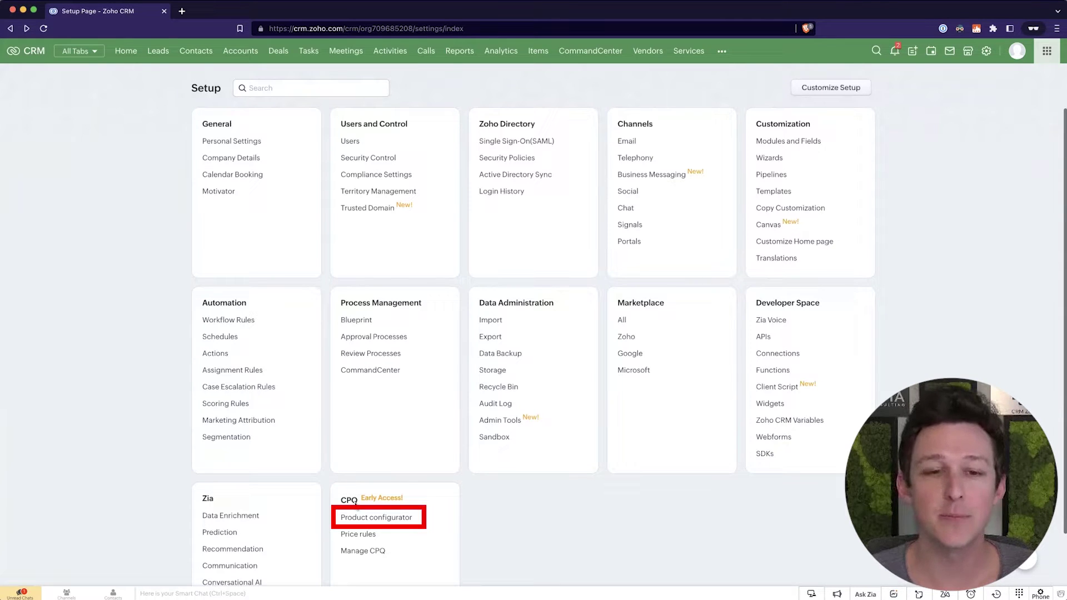
{"action": "left_click", "coordinate": [354, 522]}
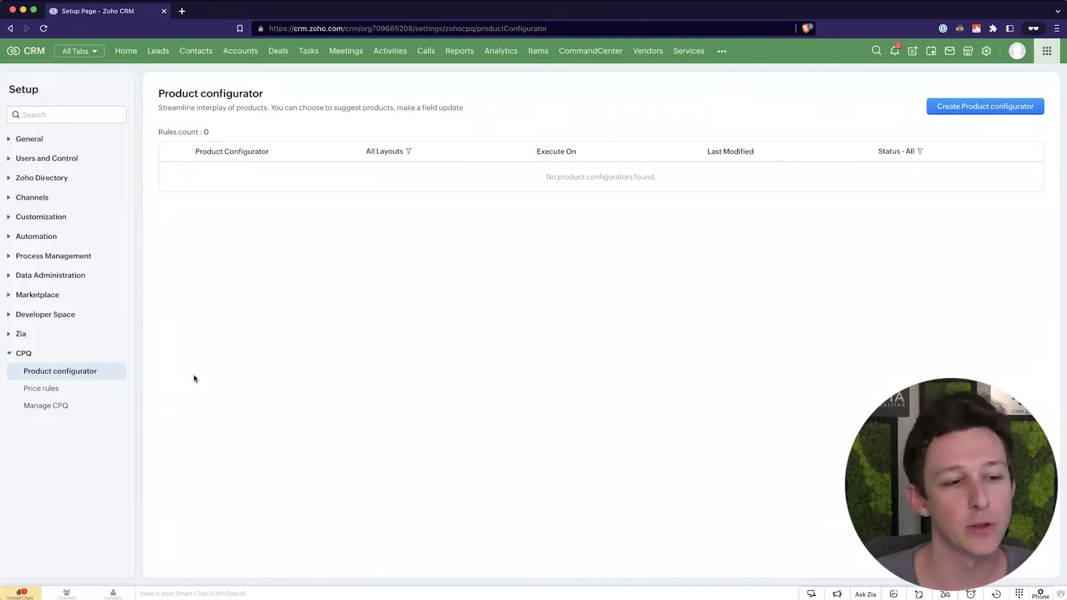
{"action": "left_click", "coordinate": [61, 393]}
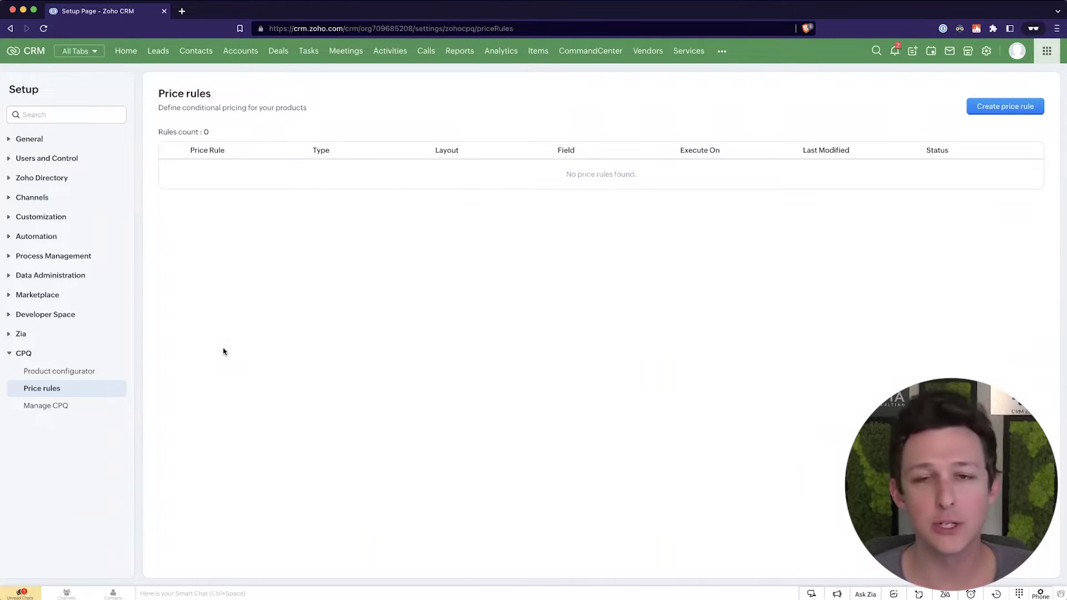
{"action": "left_click", "coordinate": [84, 372]}
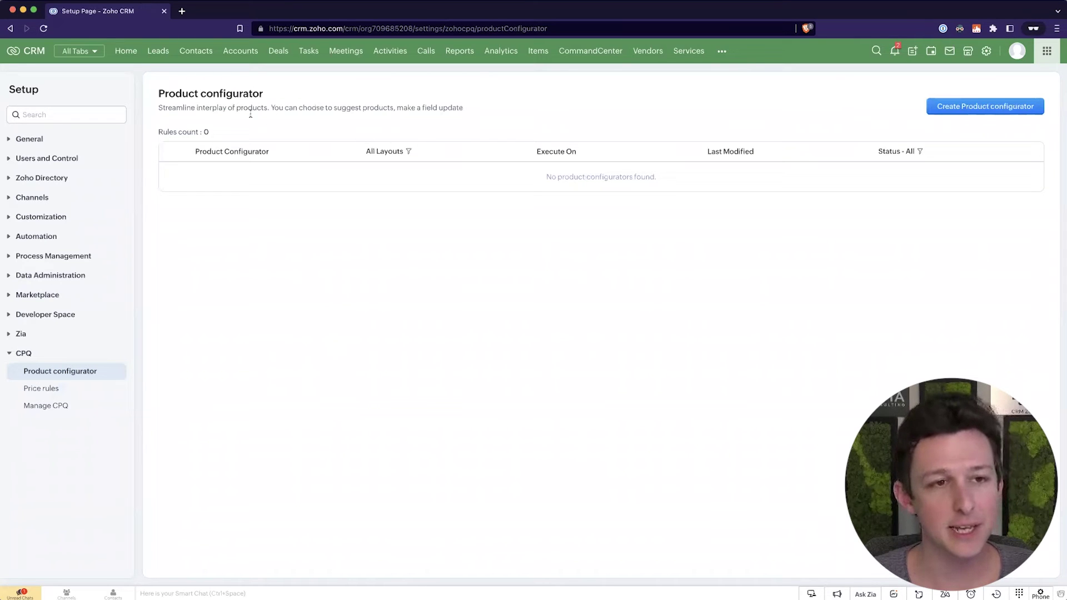
{"action": "left_click_drag", "start_coordinate": [157, 95], "coordinate": [291, 107]}
{"action": "left_click", "coordinate": [292, 107]}
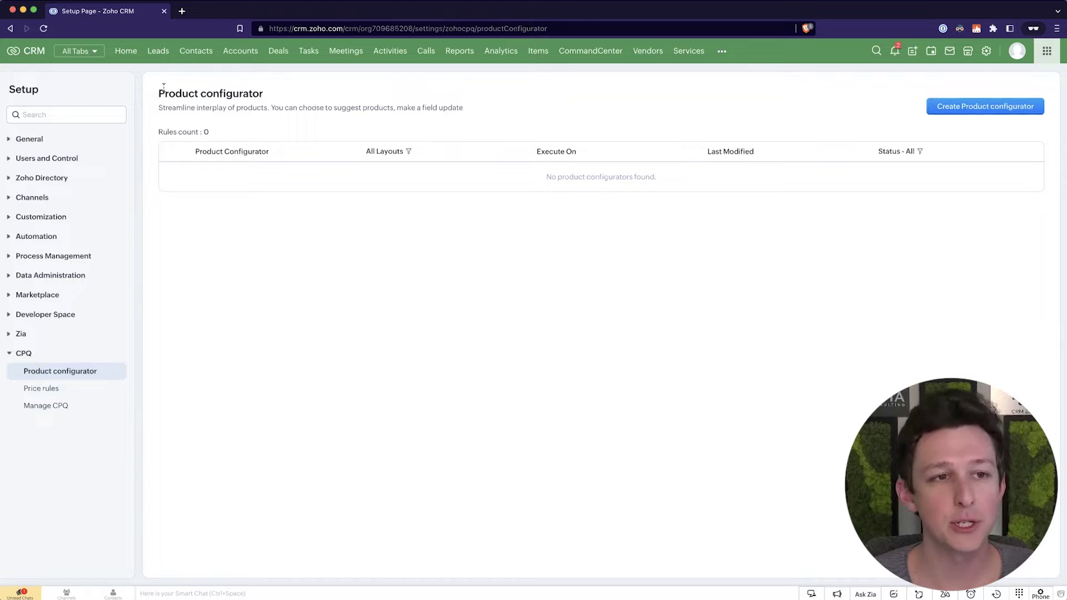
{"action": "triple_click", "coordinate": [259, 94]}
{"action": "left_click", "coordinate": [333, 102]}
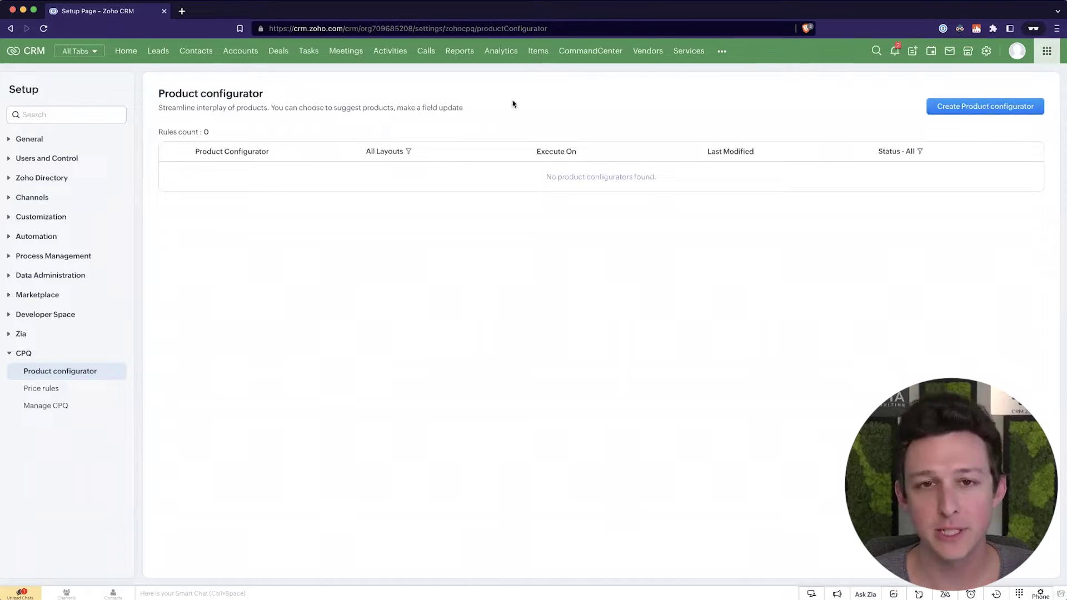
{"action": "left_click", "coordinate": [951, 104]}
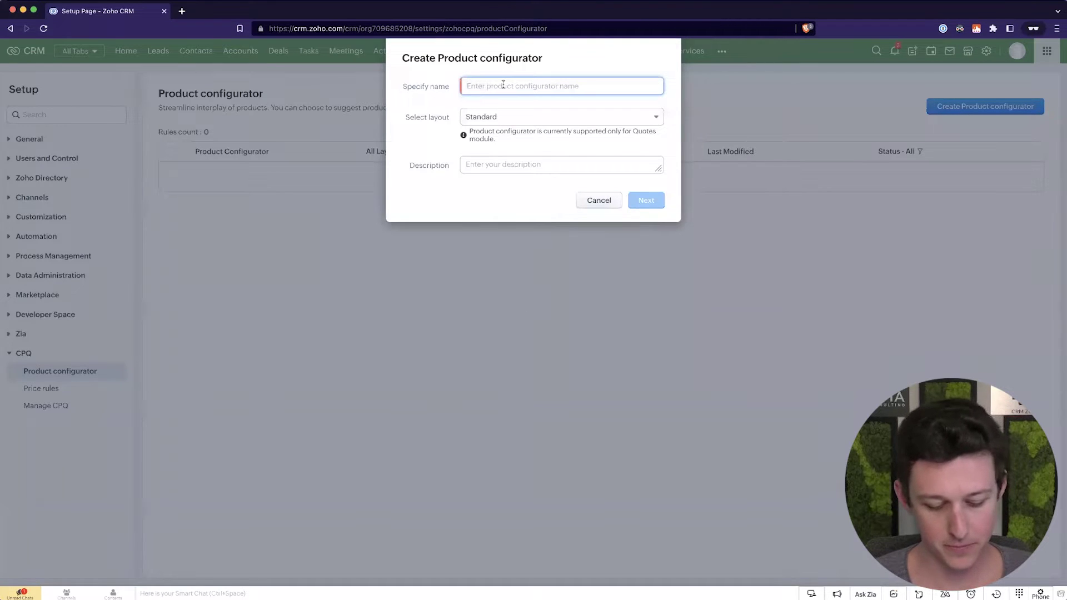
- Name the new configurator 'Sell Item with Box' on the Quotes Standard layout and continue
{"action": "type", "text": "Sell Item with B"}
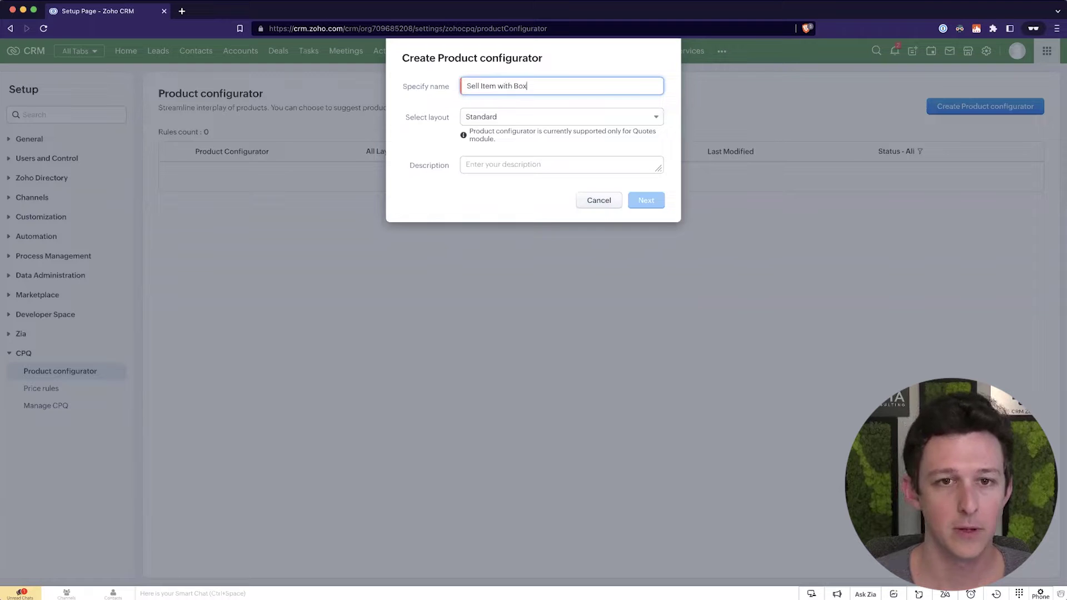
{"action": "type", "text": "ox"}
{"action": "left_click", "coordinate": [636, 201]}
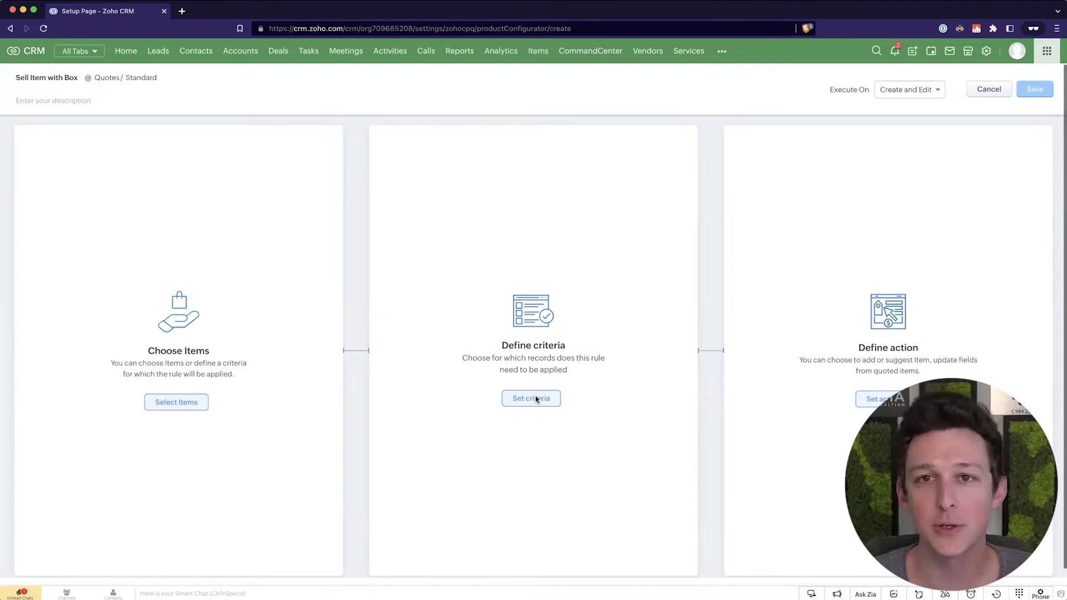
- Select Conversion Item as the configurator's item, leaving the additional condition empty
{"action": "left_click", "coordinate": [190, 404]}
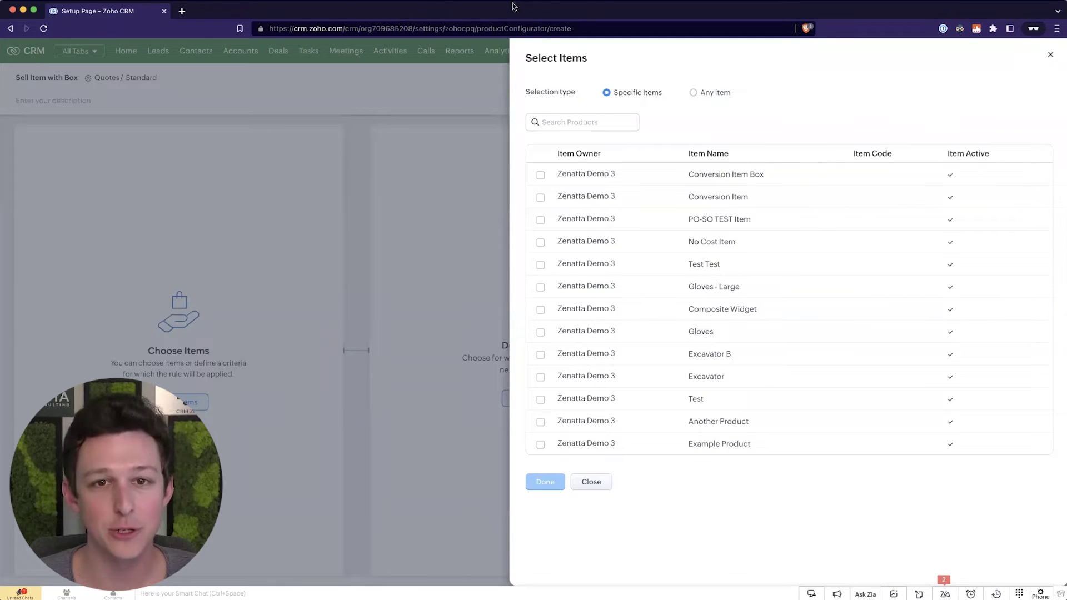
{"action": "left_click_drag", "start_coordinate": [972, 200], "coordinate": [557, 195]}
{"action": "left_click", "coordinate": [784, 119]}
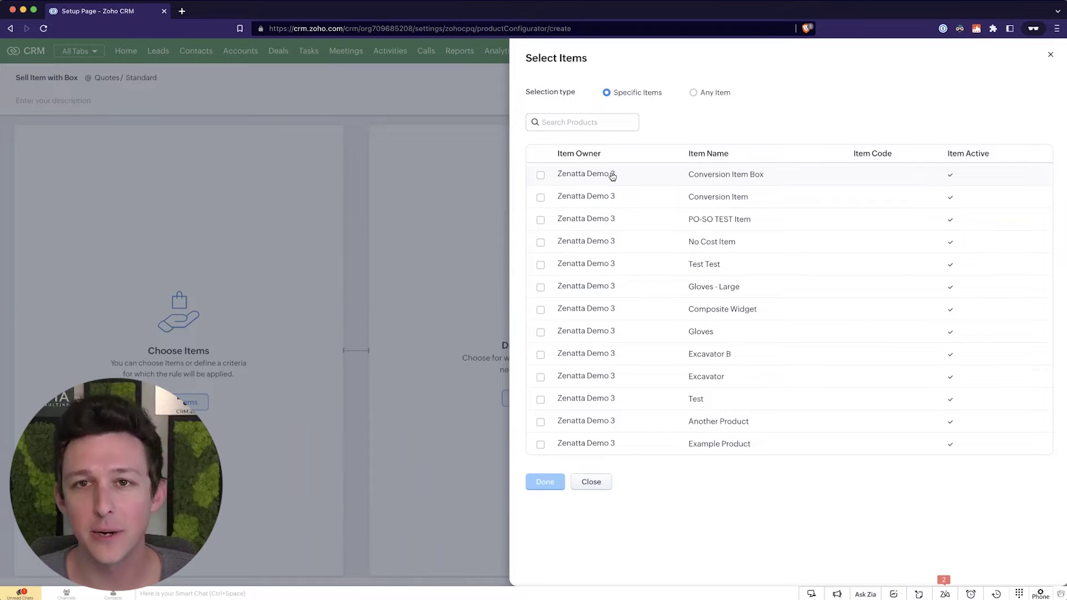
{"action": "mouse_move", "coordinate": [611, 174]}
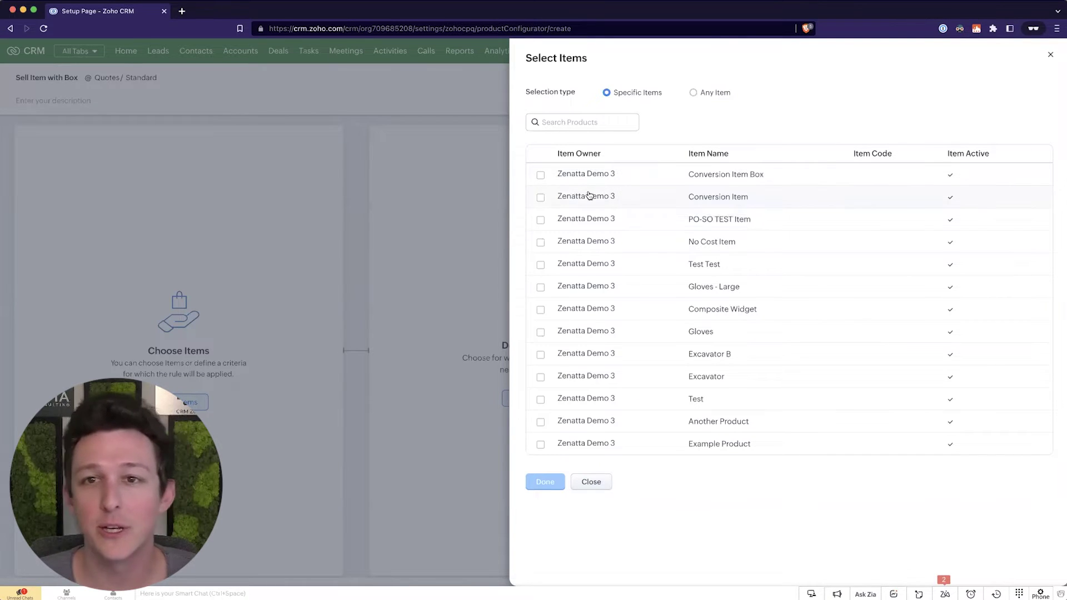
{"action": "mouse_move", "coordinate": [590, 195]}
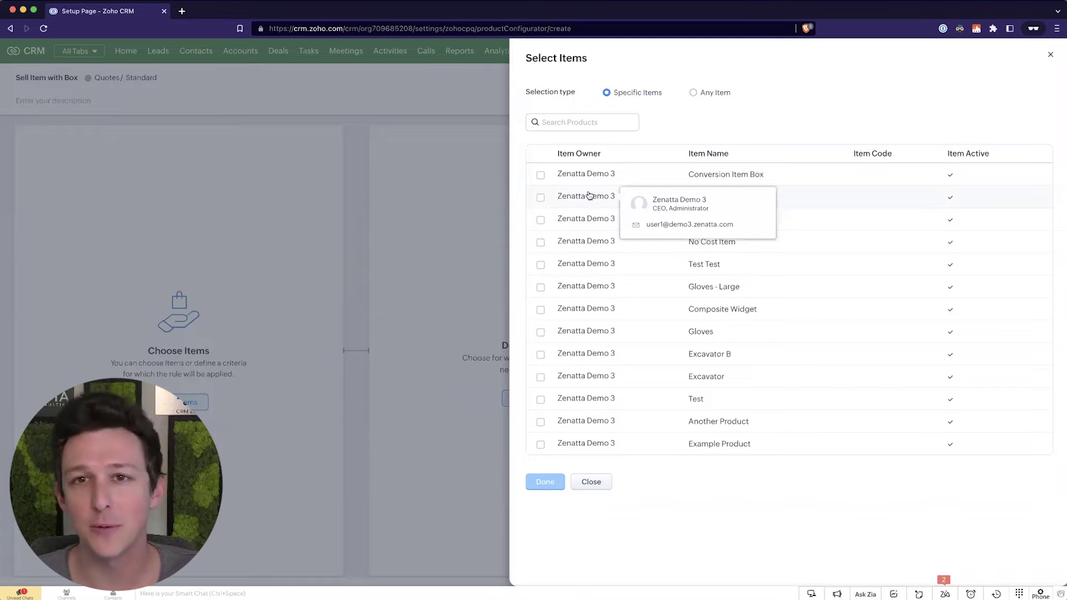
{"action": "left_click", "coordinate": [541, 198]}
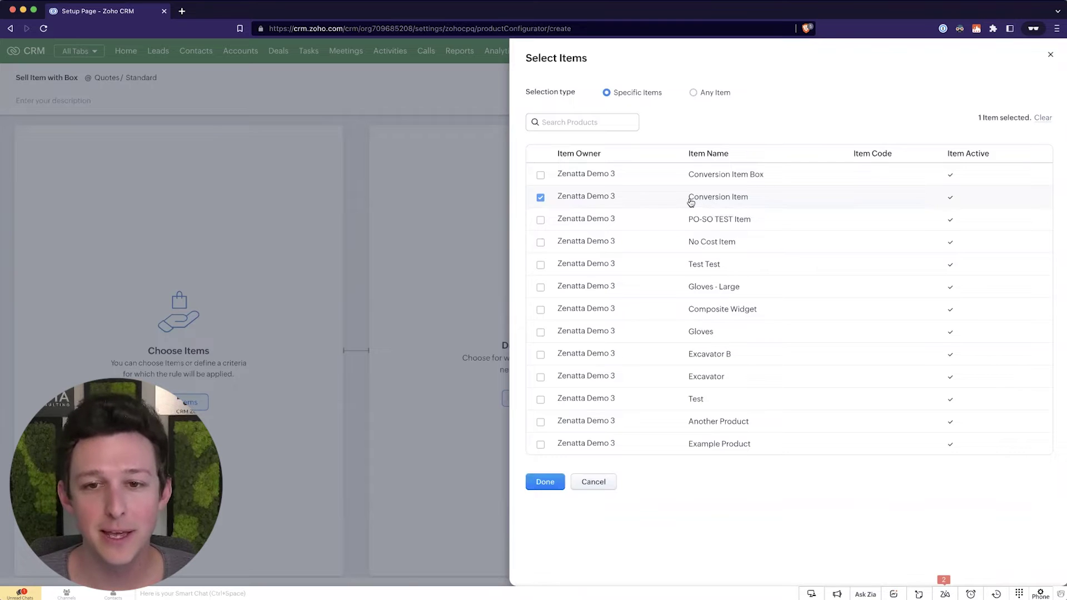
{"action": "left_click_drag", "start_coordinate": [690, 200], "coordinate": [771, 199]}
{"action": "left_click", "coordinate": [770, 132]}
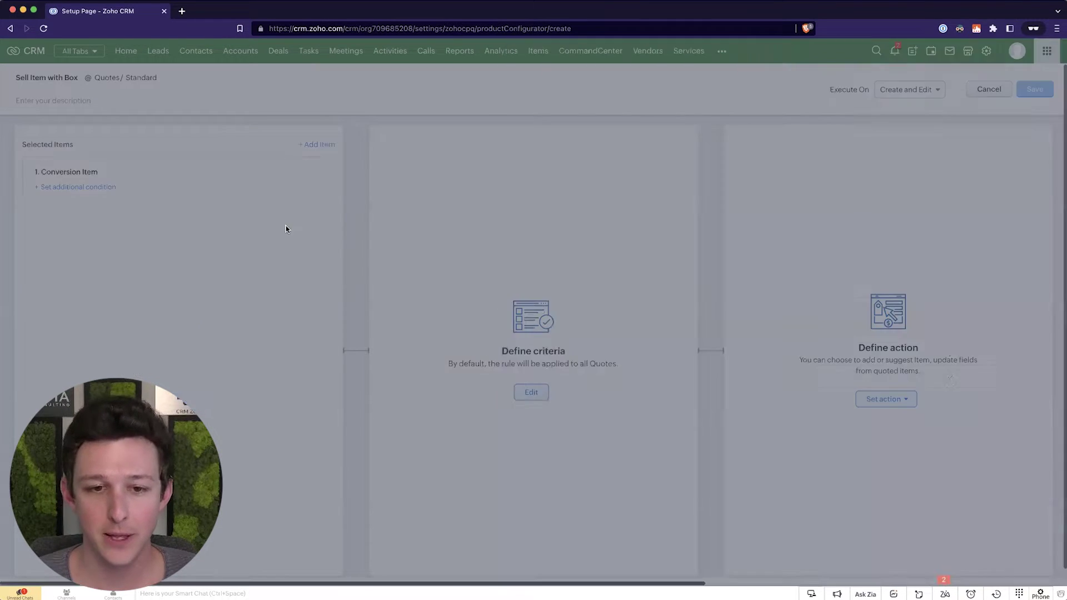
{"action": "left_click", "coordinate": [545, 482]}
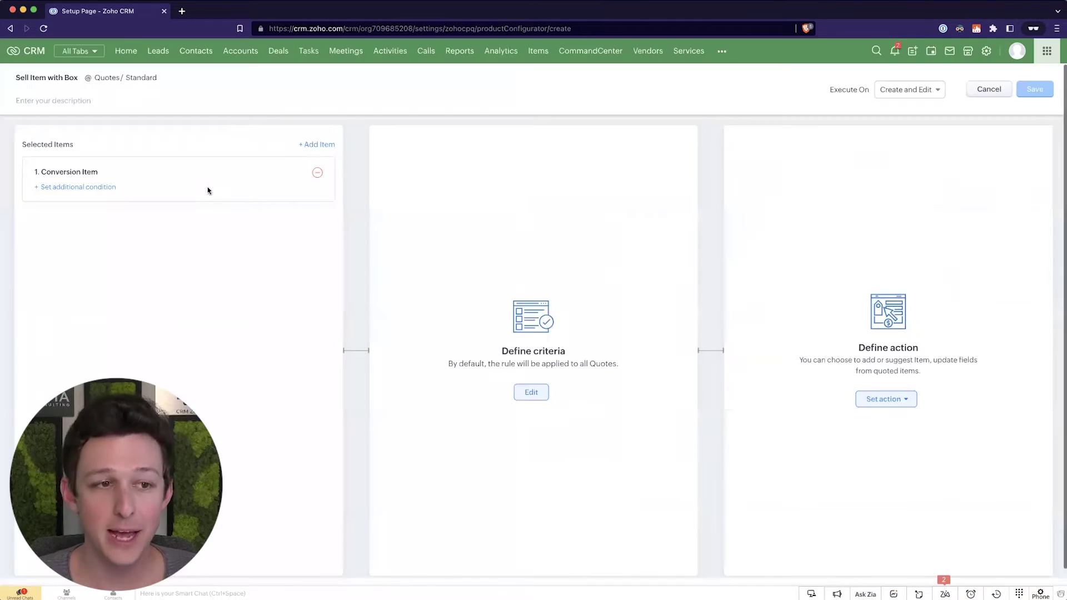
{"action": "left_click", "coordinate": [92, 188]}
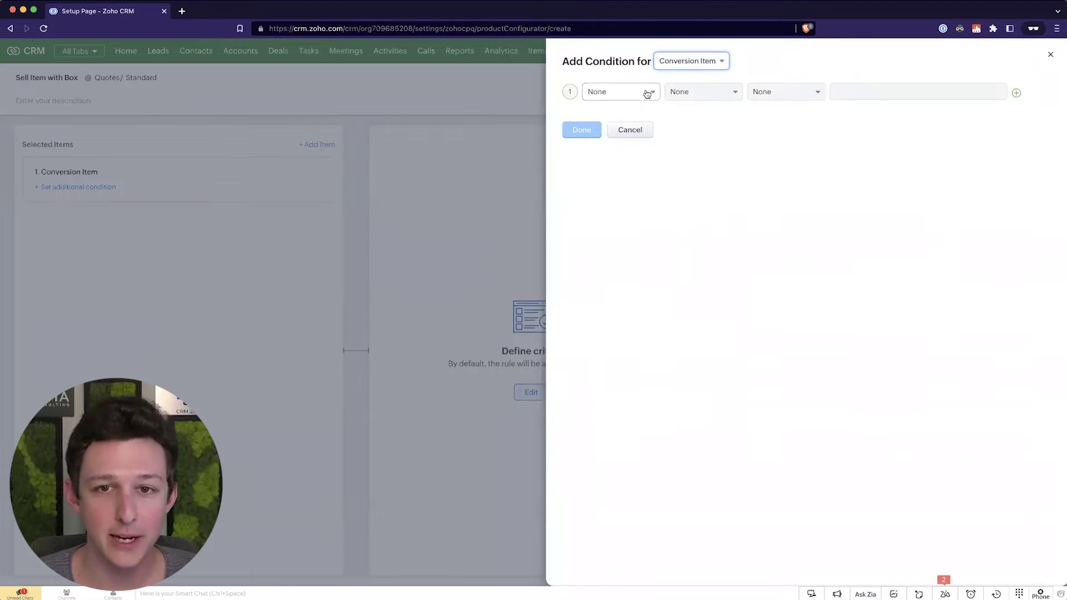
{"action": "left_click", "coordinate": [630, 129]}
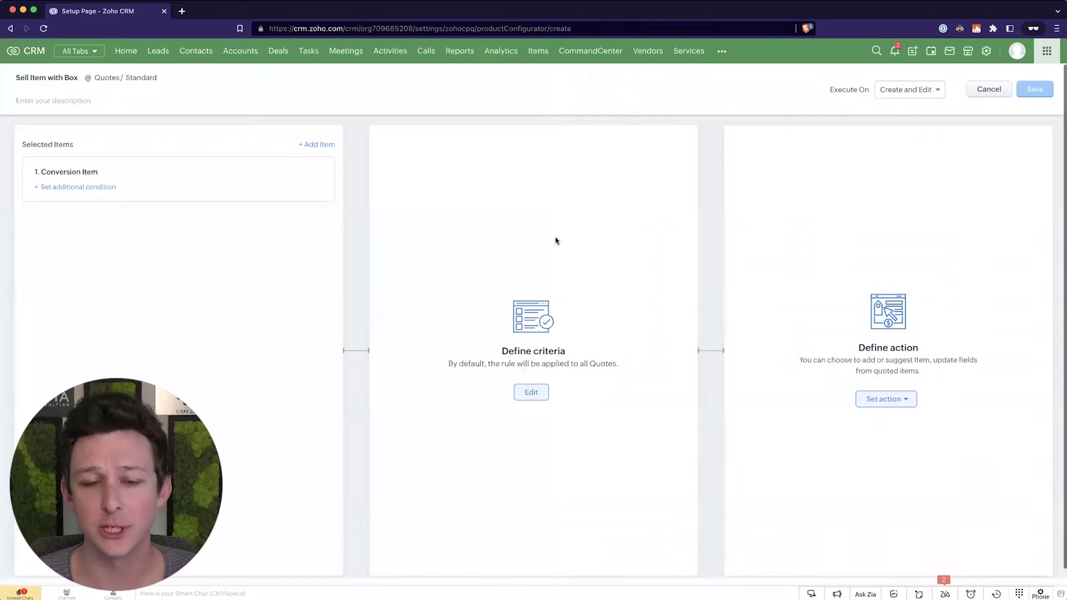
- Start a configurator criterion on Accounts > Account Type with the isn't operator
{"action": "left_click_drag", "start_coordinate": [502, 351], "coordinate": [630, 370]}
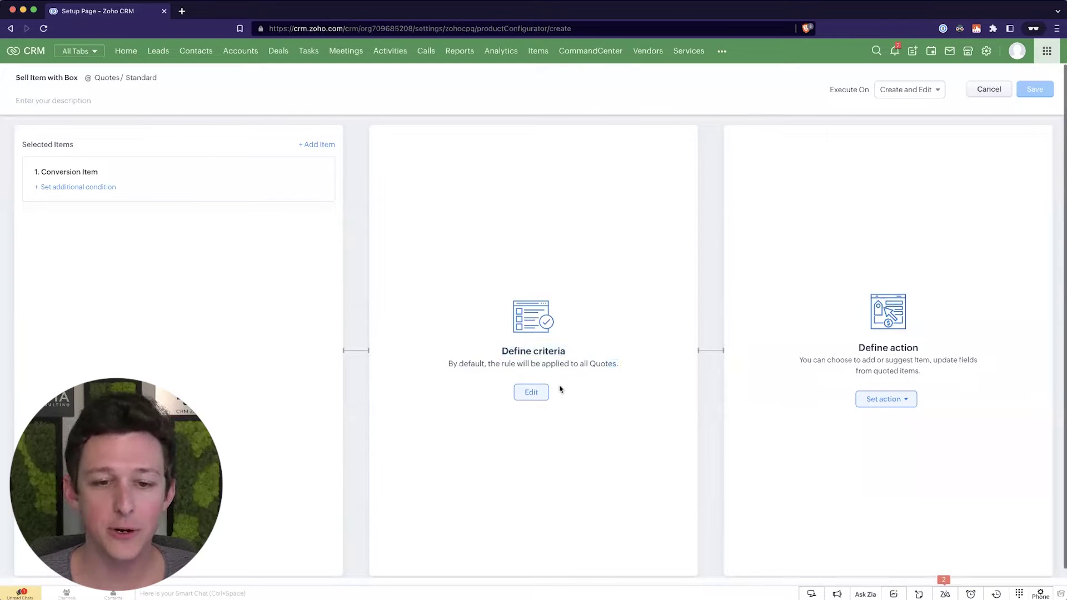
{"action": "left_click", "coordinate": [537, 395]}
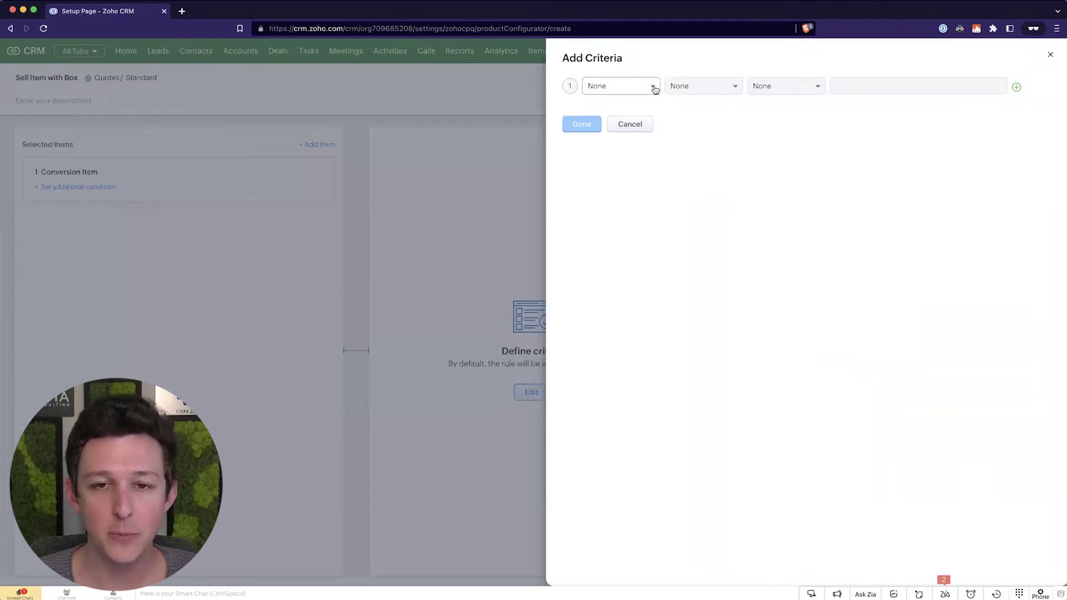
{"action": "left_click", "coordinate": [654, 88]}
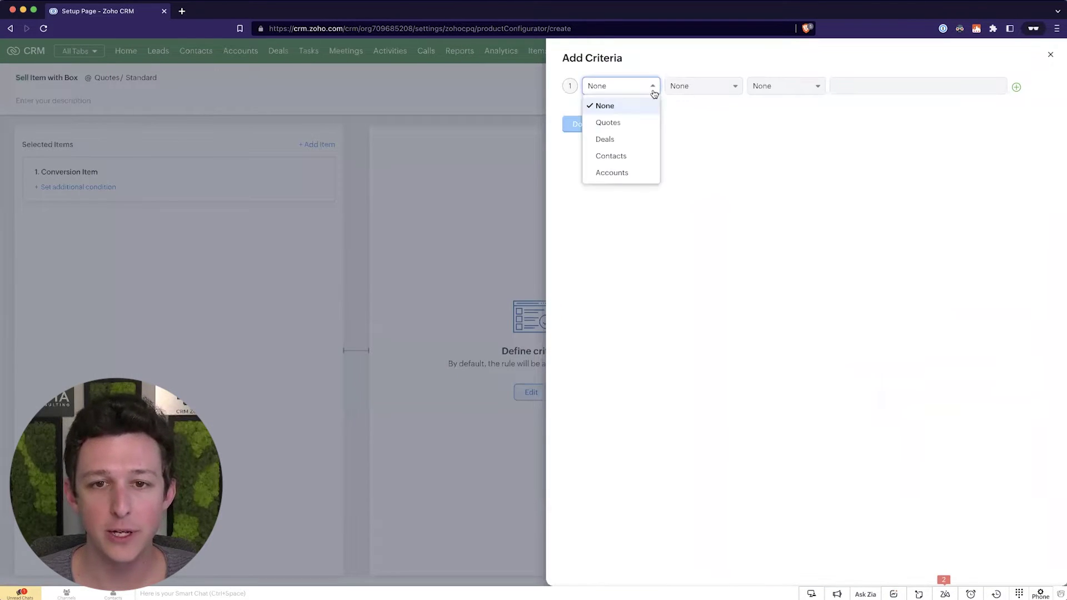
{"action": "left_click", "coordinate": [631, 174]}
{"action": "left_click", "coordinate": [730, 89]}
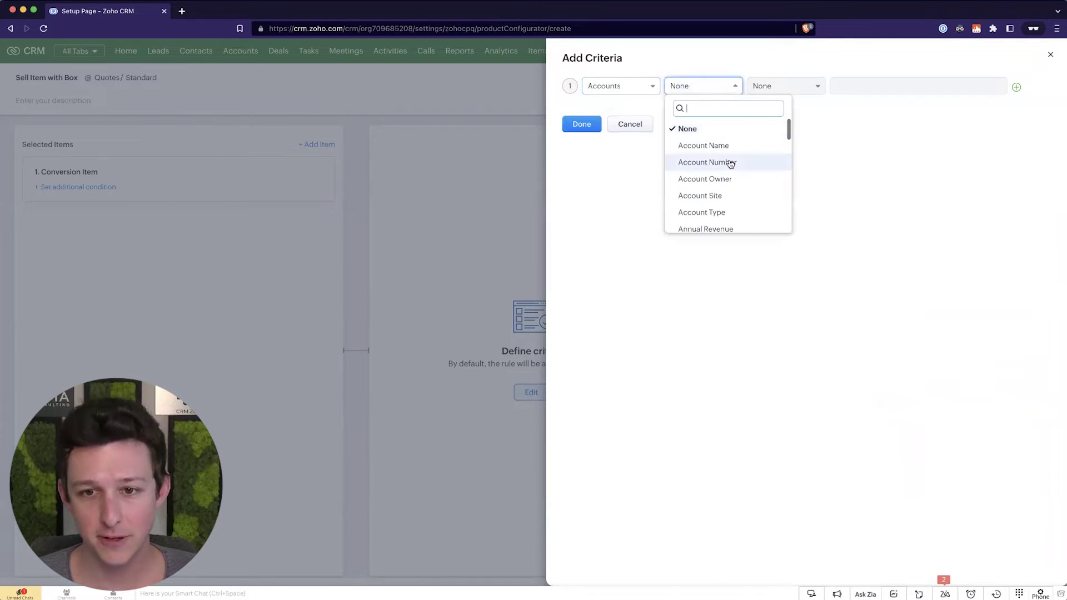
{"action": "left_click", "coordinate": [702, 212]}
{"action": "left_click", "coordinate": [794, 89]}
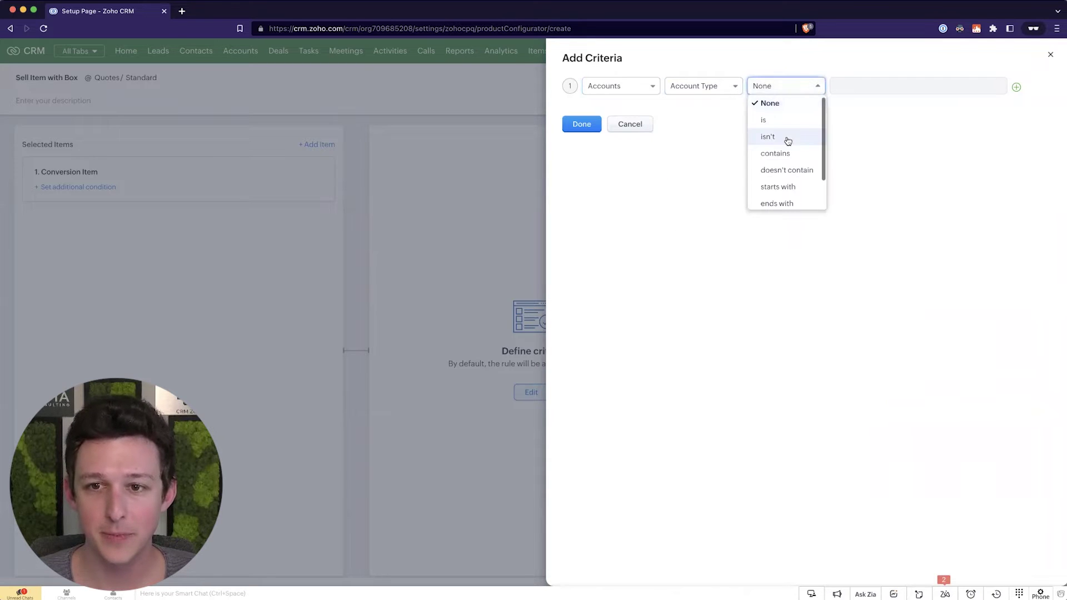
{"action": "left_click", "coordinate": [788, 139]}
- Choose Reseller as the excluded account type and save the criterion
{"action": "left_click", "coordinate": [855, 84]}
{"action": "scroll", "coordinate": [905, 195], "scroll_direction": "down", "scroll_amount": 2}
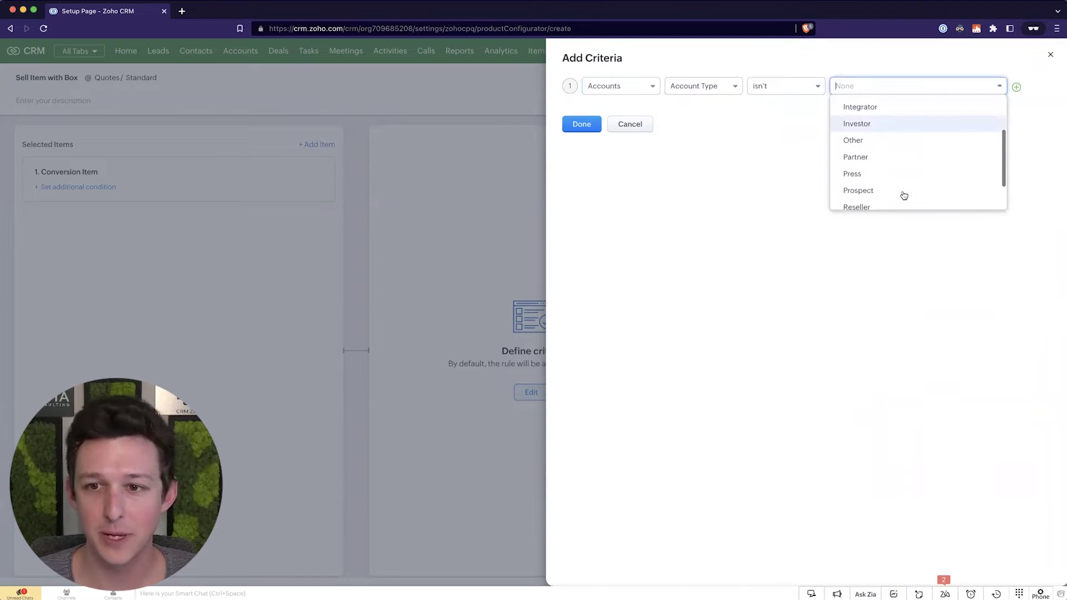
{"action": "scroll", "coordinate": [905, 195], "scroll_direction": "down", "scroll_amount": 2}
{"action": "left_click", "coordinate": [868, 167]}
{"action": "left_click", "coordinate": [676, 183]}
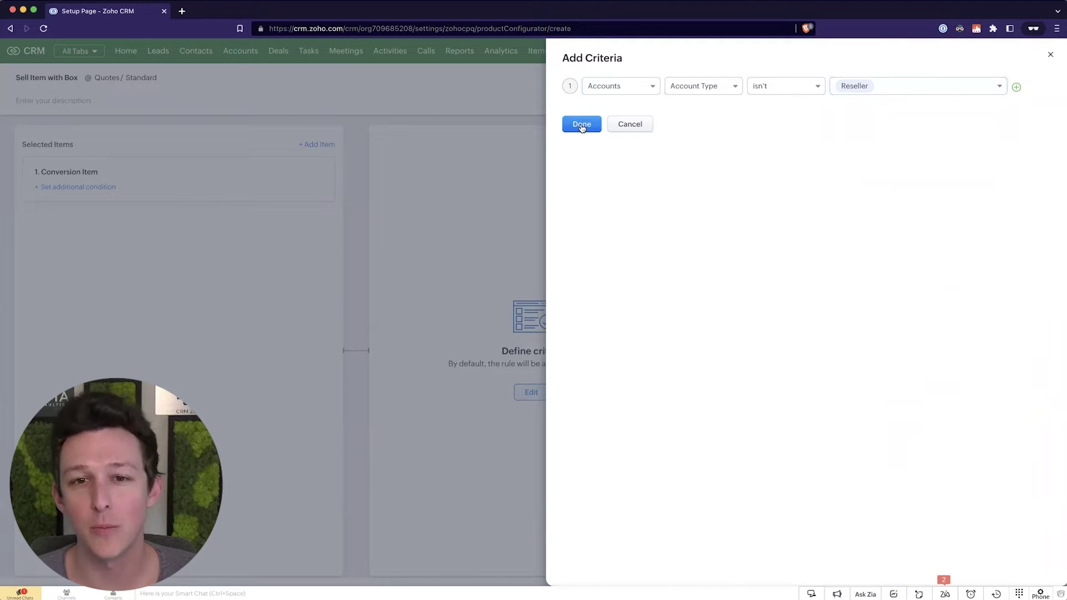
{"action": "left_click", "coordinate": [581, 125]}
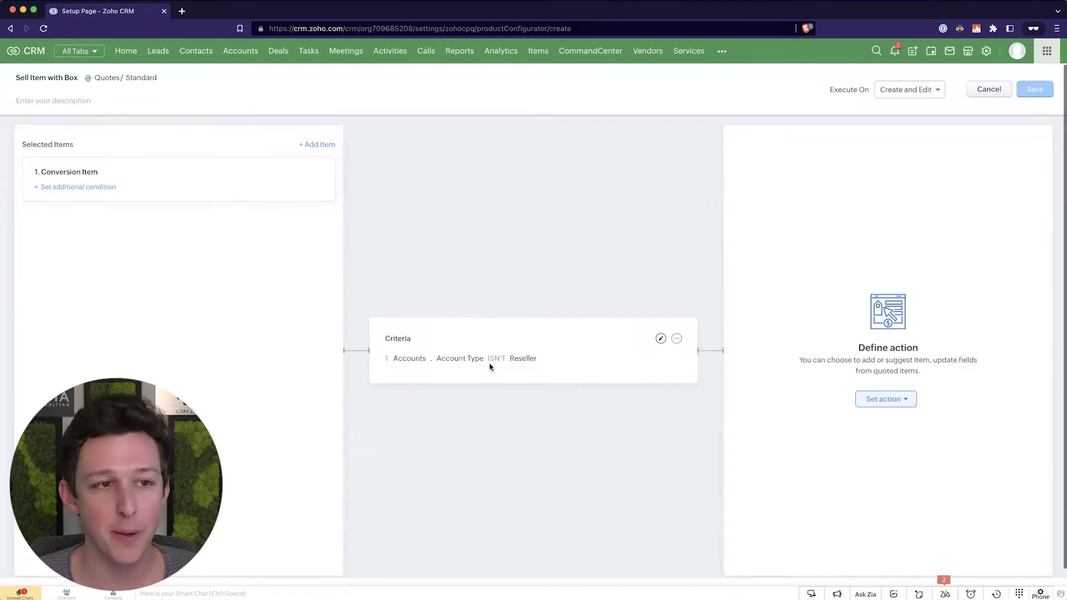
{"action": "left_click_drag", "start_coordinate": [117, 157], "coordinate": [126, 143]}
{"action": "left_click", "coordinate": [139, 142]}
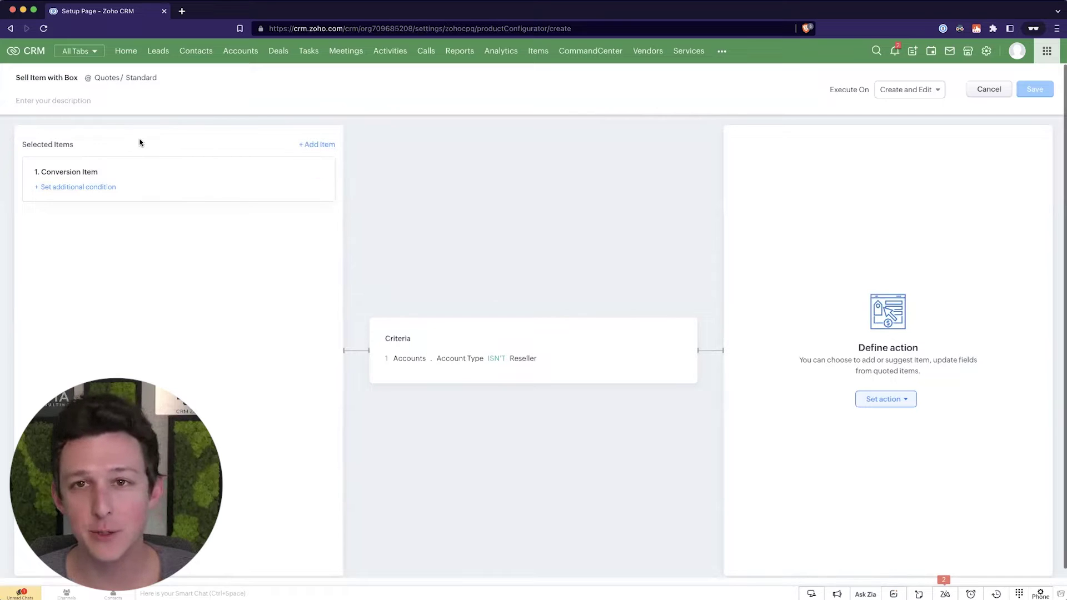
{"action": "left_click_drag", "start_coordinate": [377, 340], "coordinate": [552, 357]}
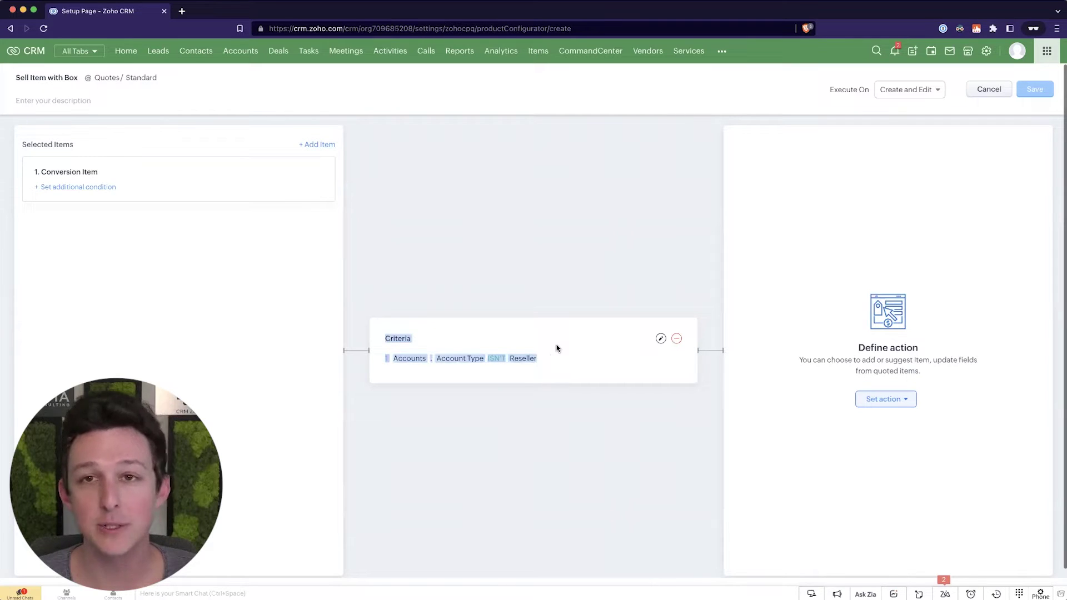
{"action": "left_click", "coordinate": [556, 348]}
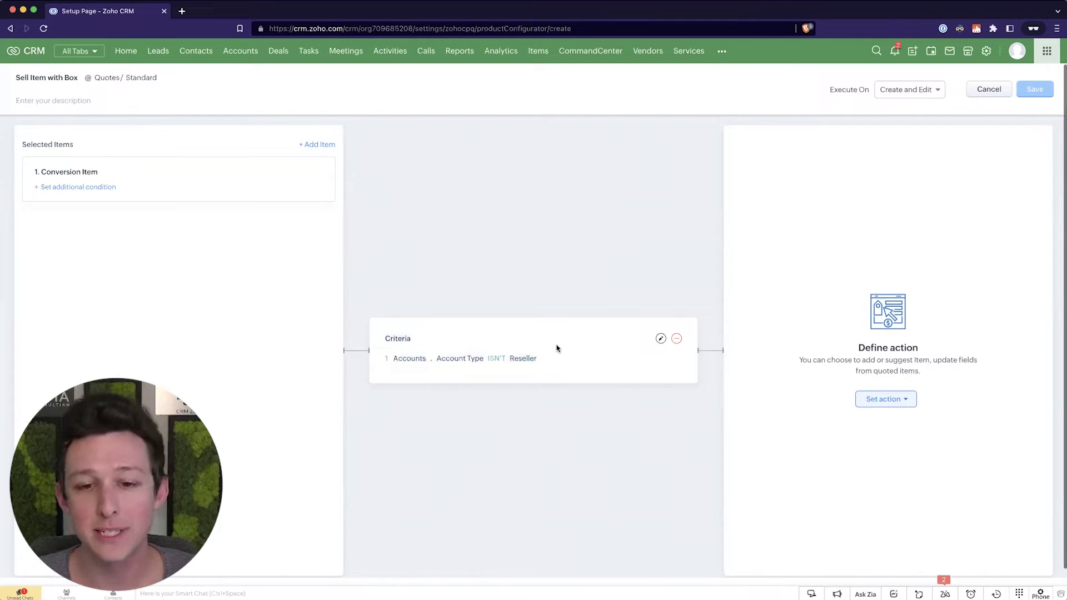
- Set the configurator action to Add Item with Conversion Item Box
{"action": "left_click", "coordinate": [897, 404]}
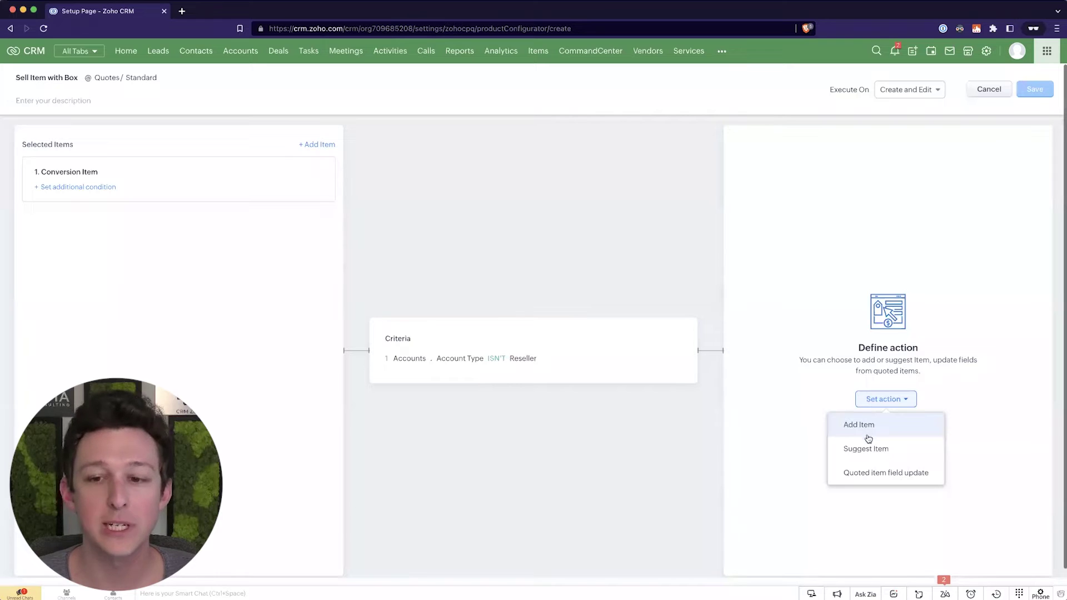
{"action": "left_click", "coordinate": [869, 474]}
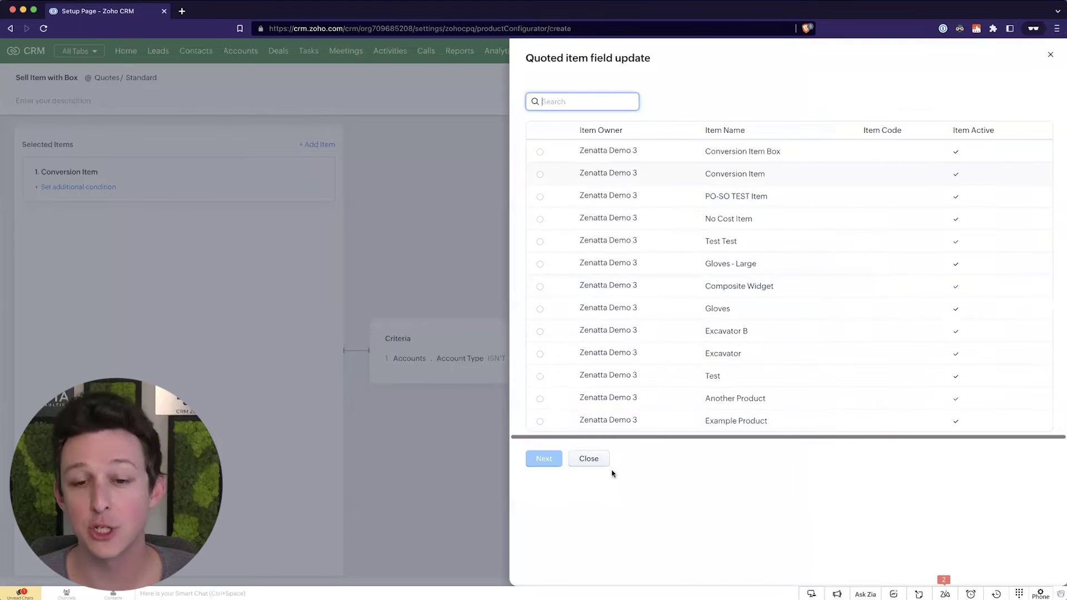
{"action": "left_click", "coordinate": [589, 459]}
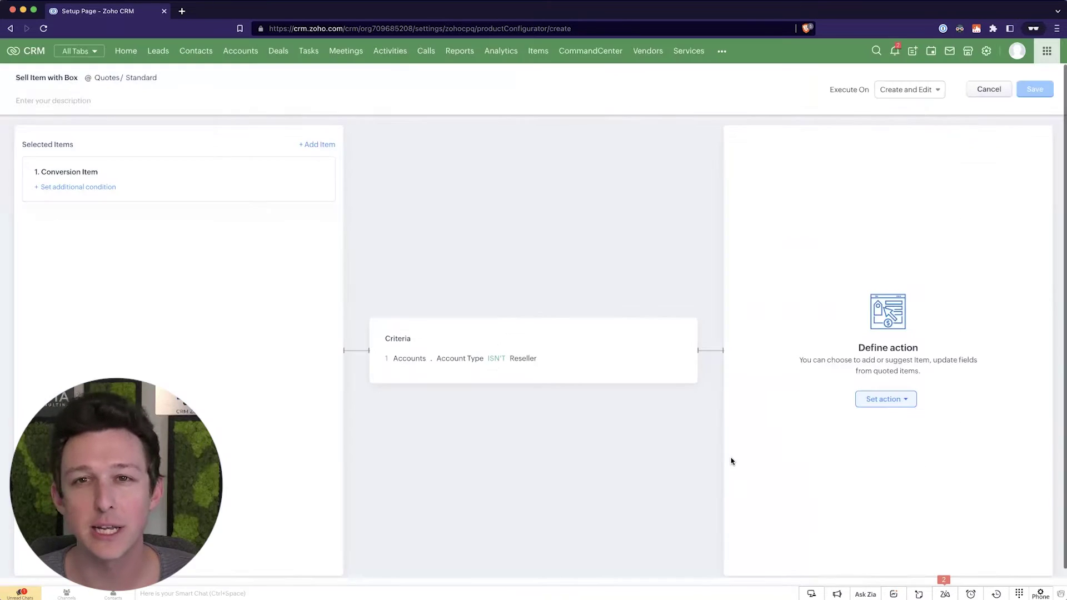
{"action": "left_click", "coordinate": [901, 405]}
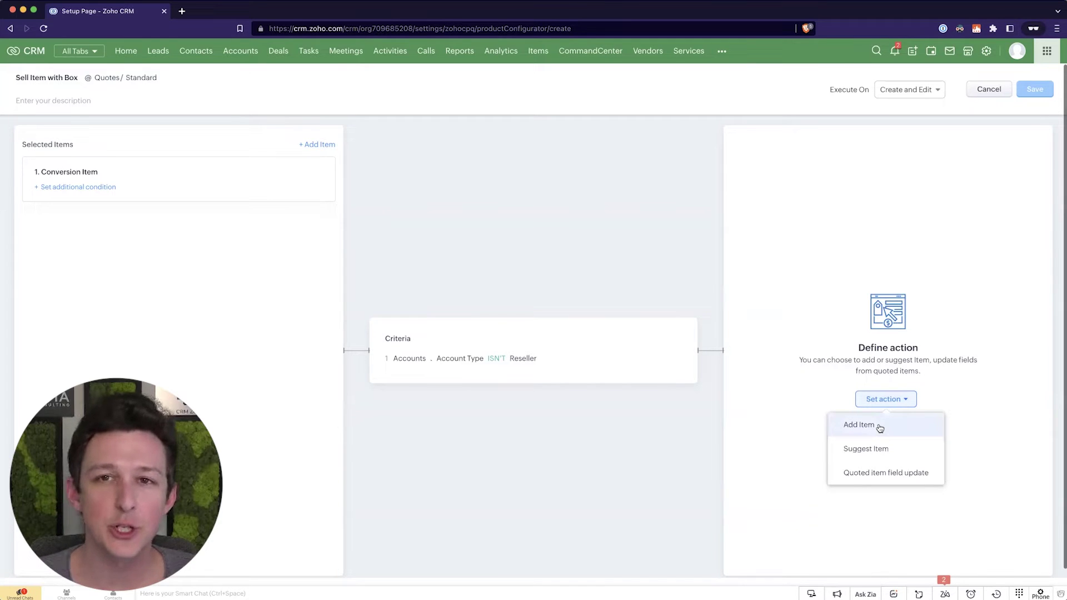
{"action": "left_click", "coordinate": [859, 426]}
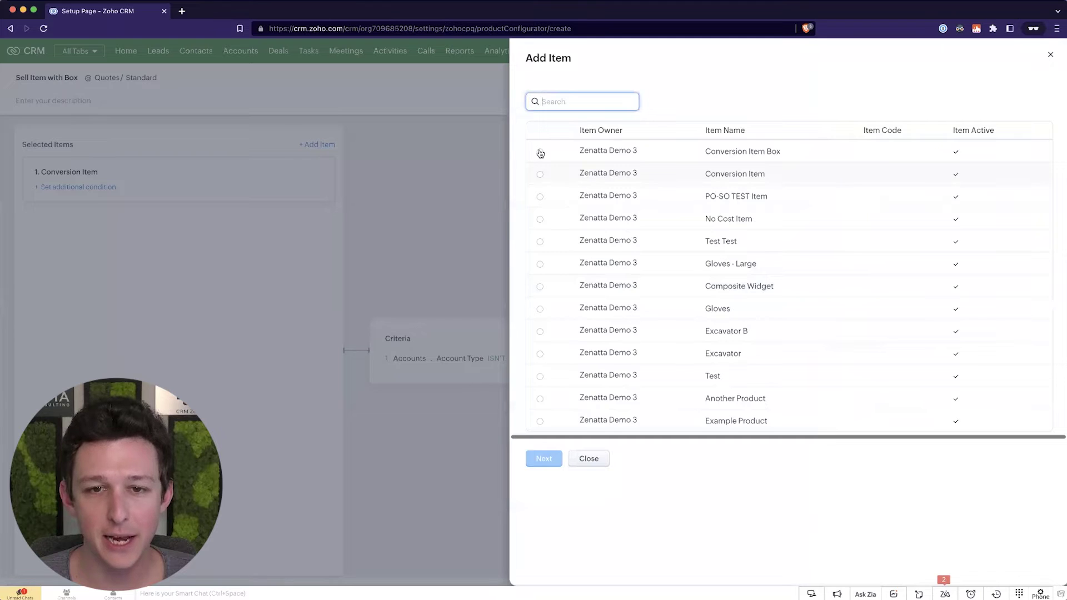
{"action": "left_click", "coordinate": [541, 152]}
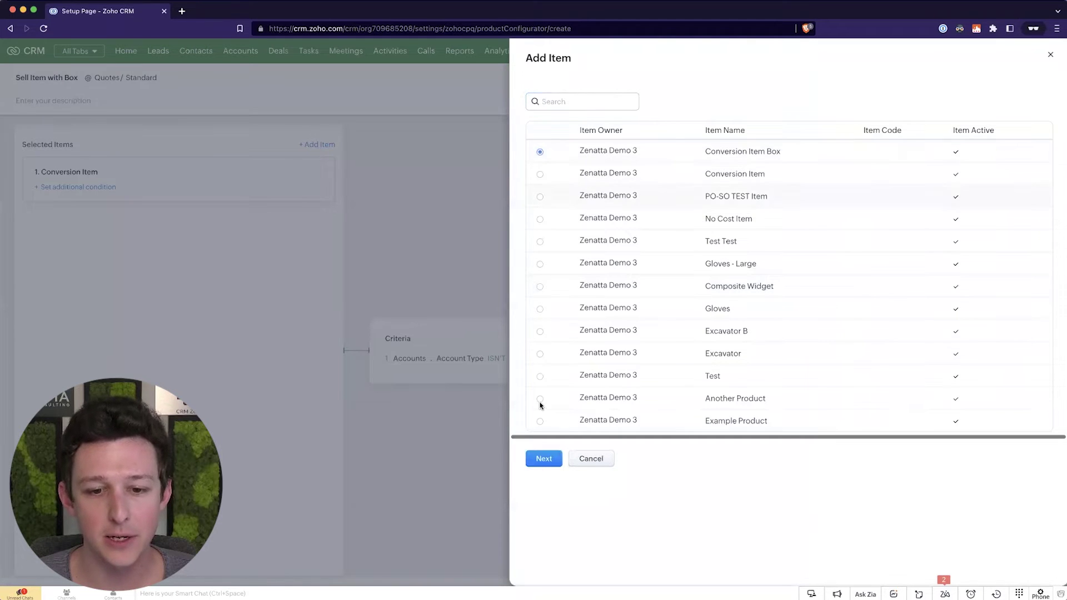
{"action": "left_click", "coordinate": [543, 460]}
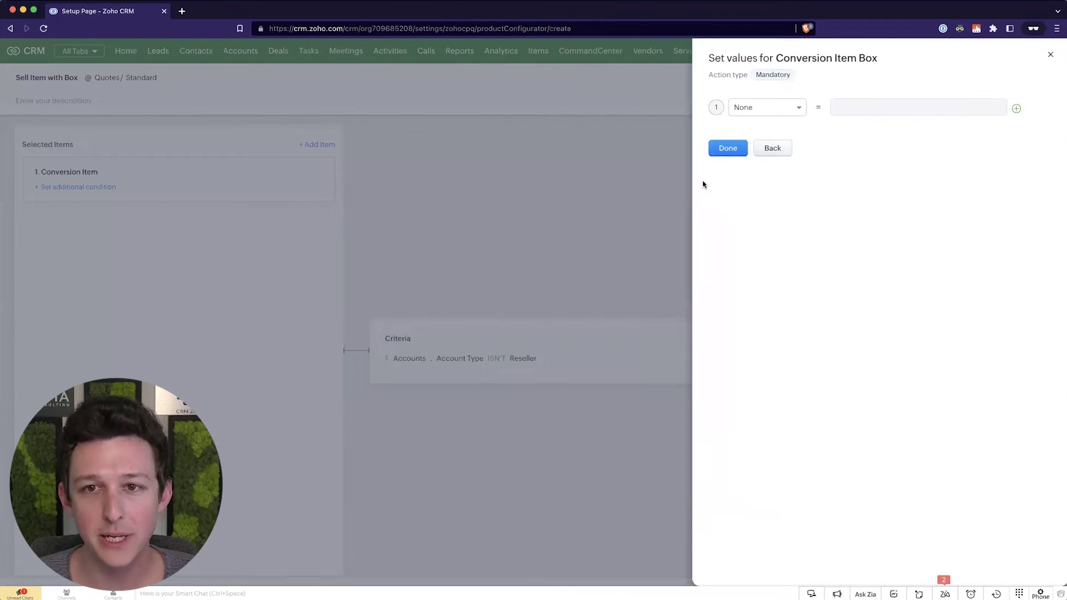
- Give the added Conversion Item Box a Quantity of 1 and save the configurator
{"action": "left_click", "coordinate": [796, 111]}
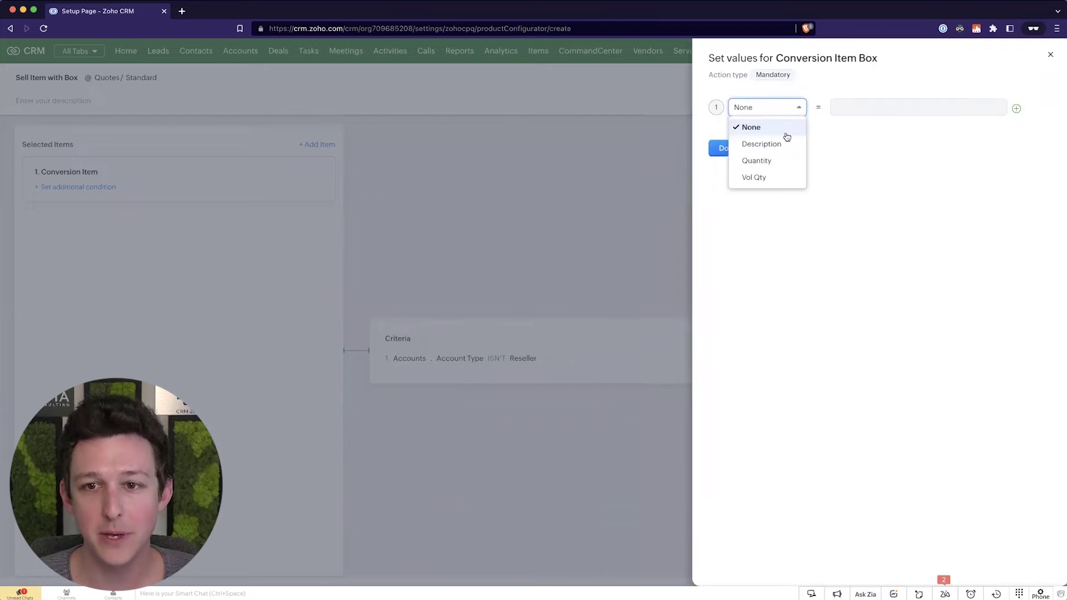
{"action": "left_click", "coordinate": [776, 162]}
{"action": "left_click", "coordinate": [856, 111]}
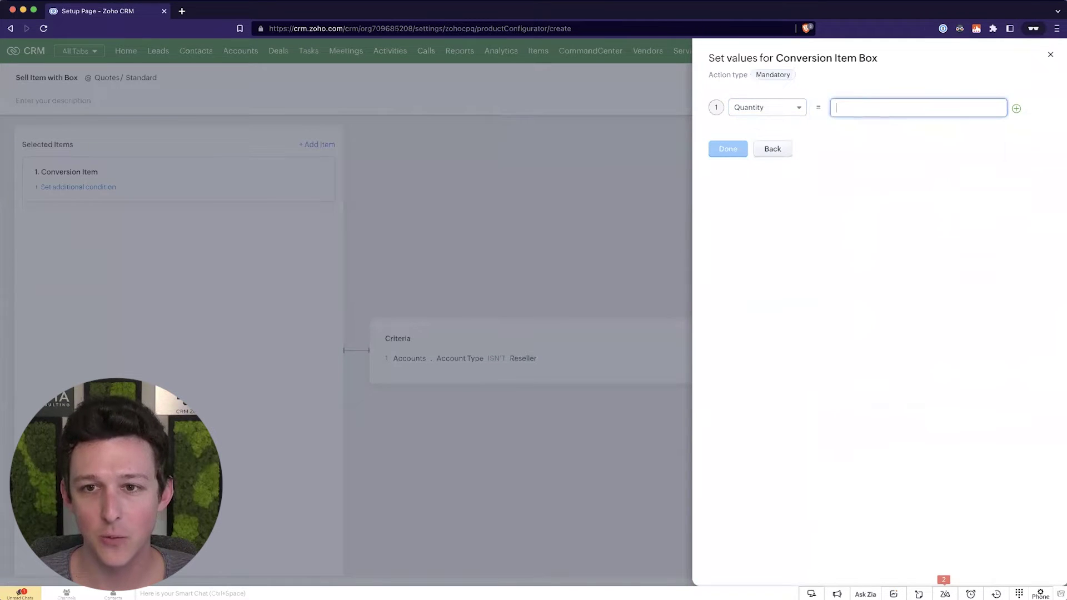
{"action": "type", "text": "21"}
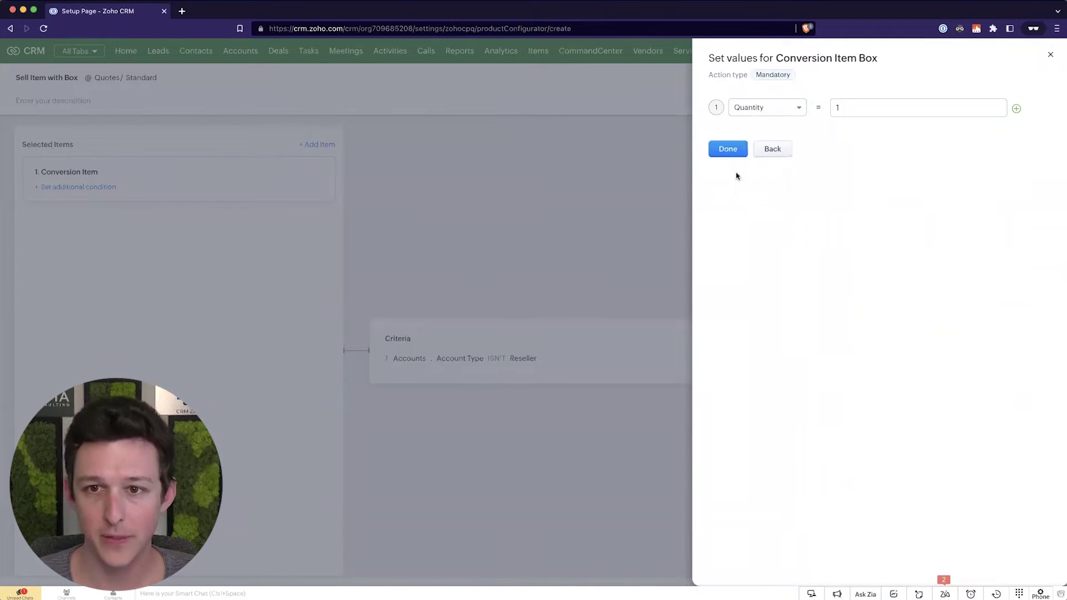
{"action": "left_click", "coordinate": [729, 149]}
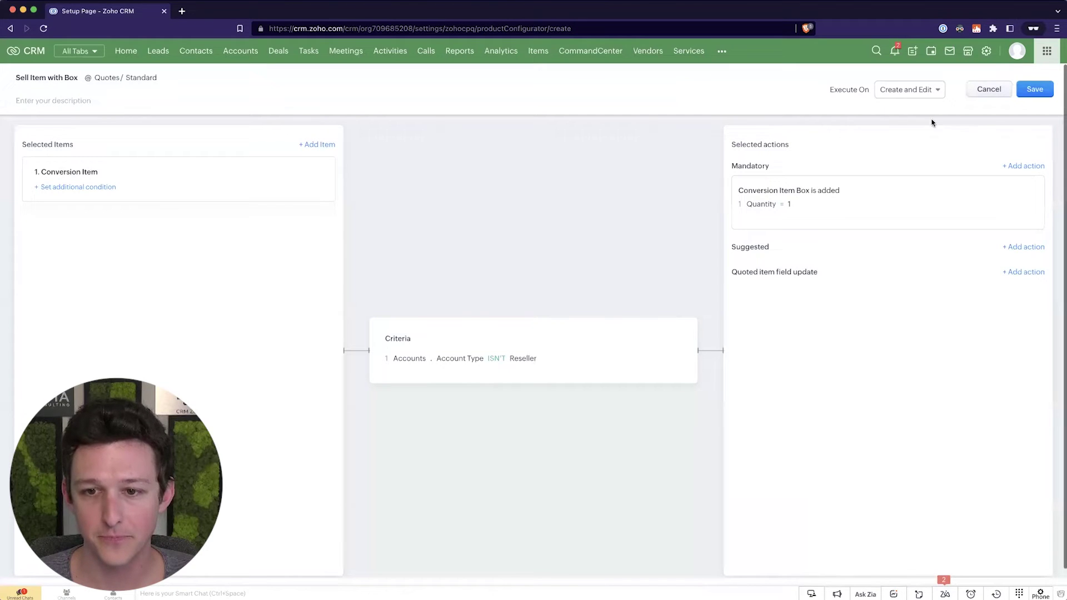
{"action": "left_click", "coordinate": [1035, 89]}
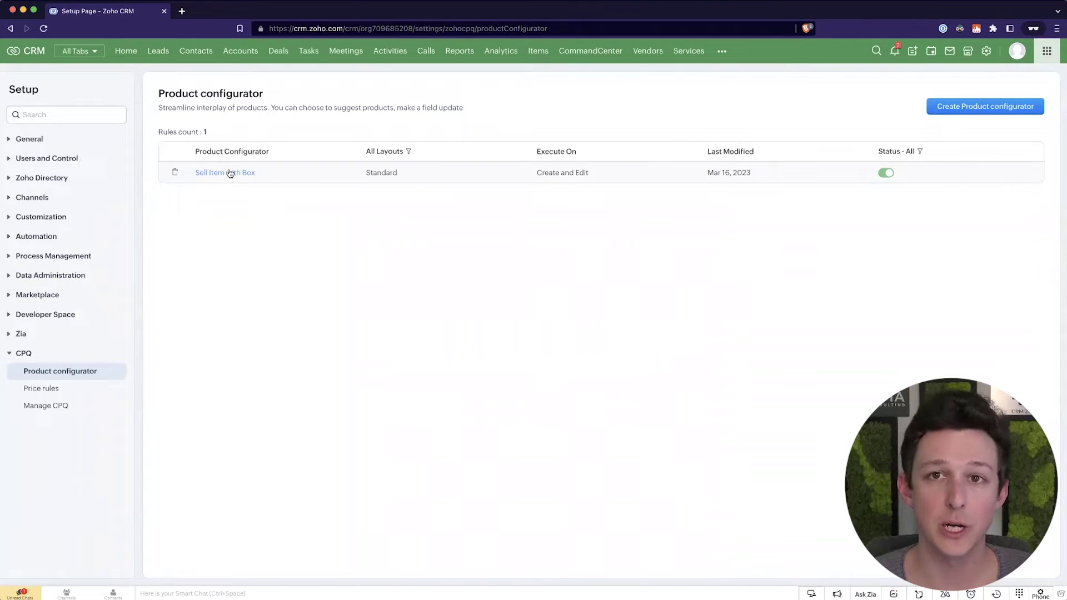
- Create a Direct price rule named 'Reseller Discount' that sets the List Price field
{"action": "left_click", "coordinate": [54, 394]}
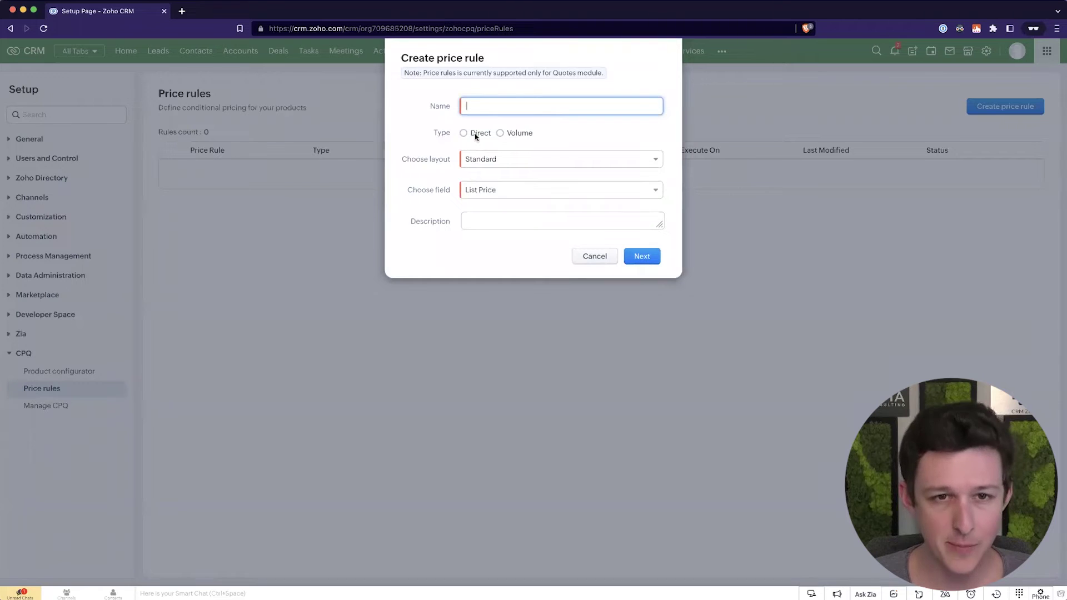
{"action": "type", "text": "ller D"}
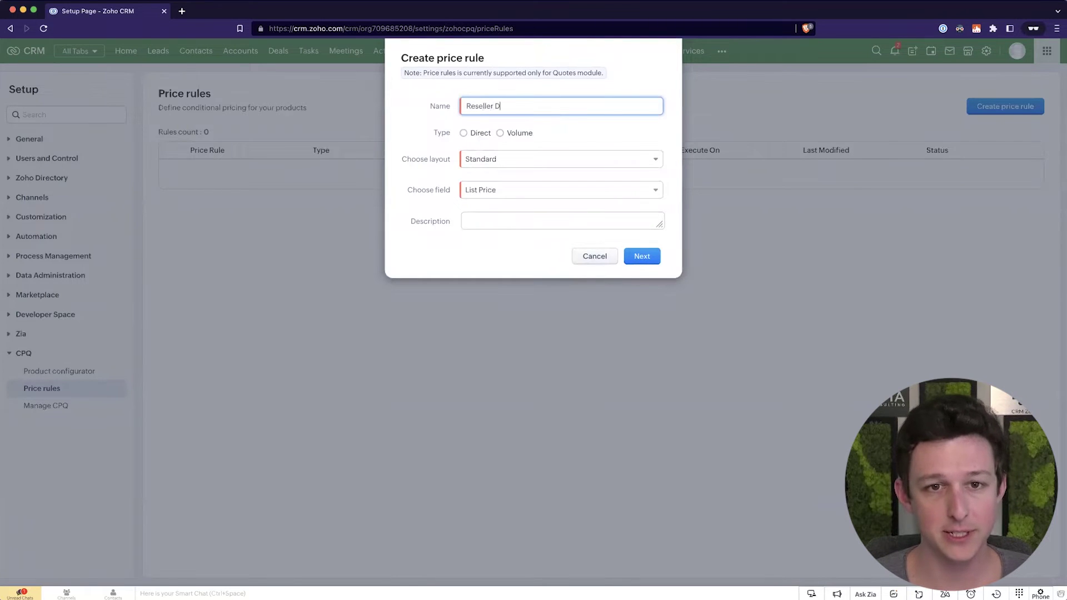
{"action": "type", "text": "iscount"}
{"action": "left_click", "coordinate": [568, 142]}
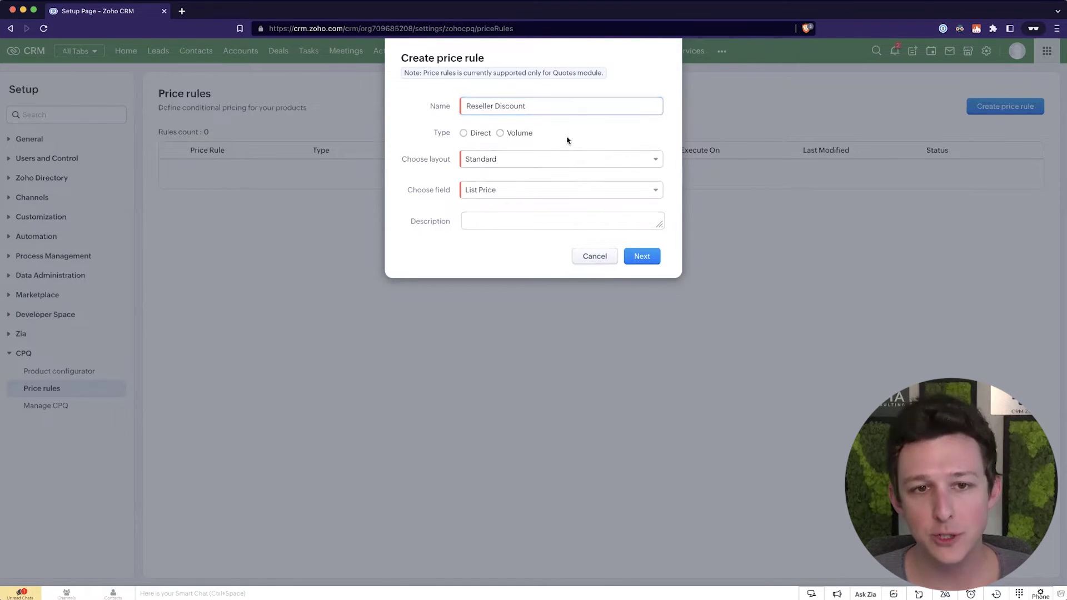
{"action": "left_click", "coordinate": [463, 133]}
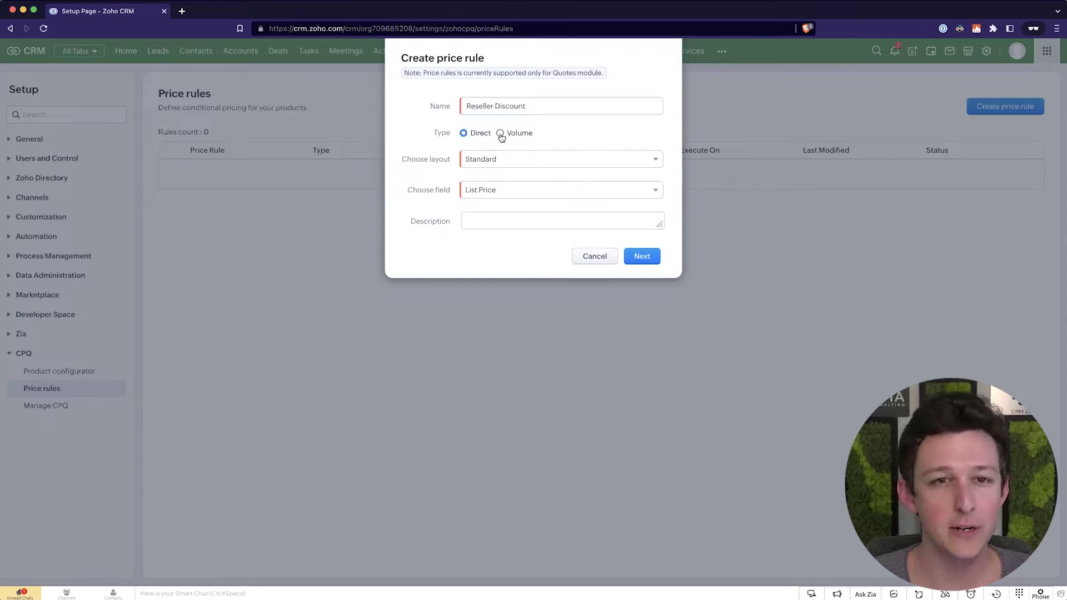
{"action": "left_click", "coordinate": [501, 134]}
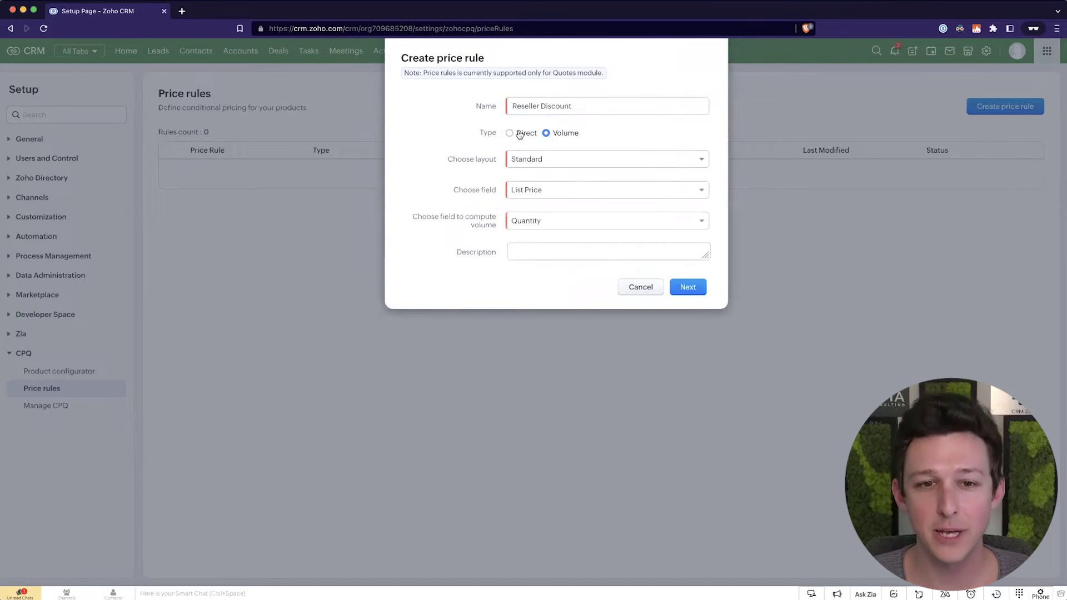
{"action": "left_click", "coordinate": [520, 134]}
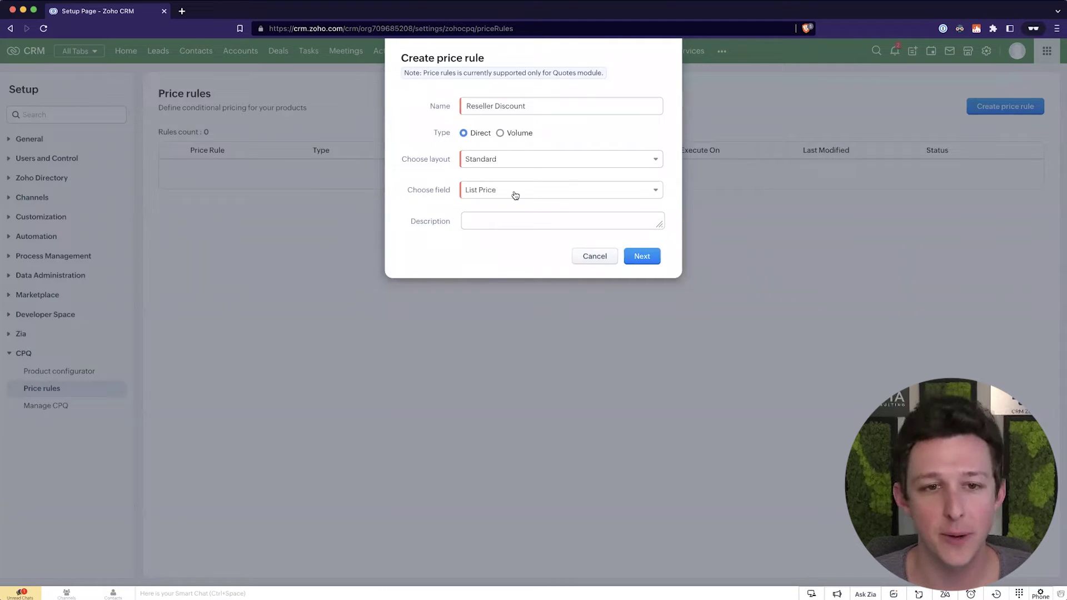
{"action": "left_click", "coordinate": [532, 187]}
{"action": "left_click", "coordinate": [572, 151]}
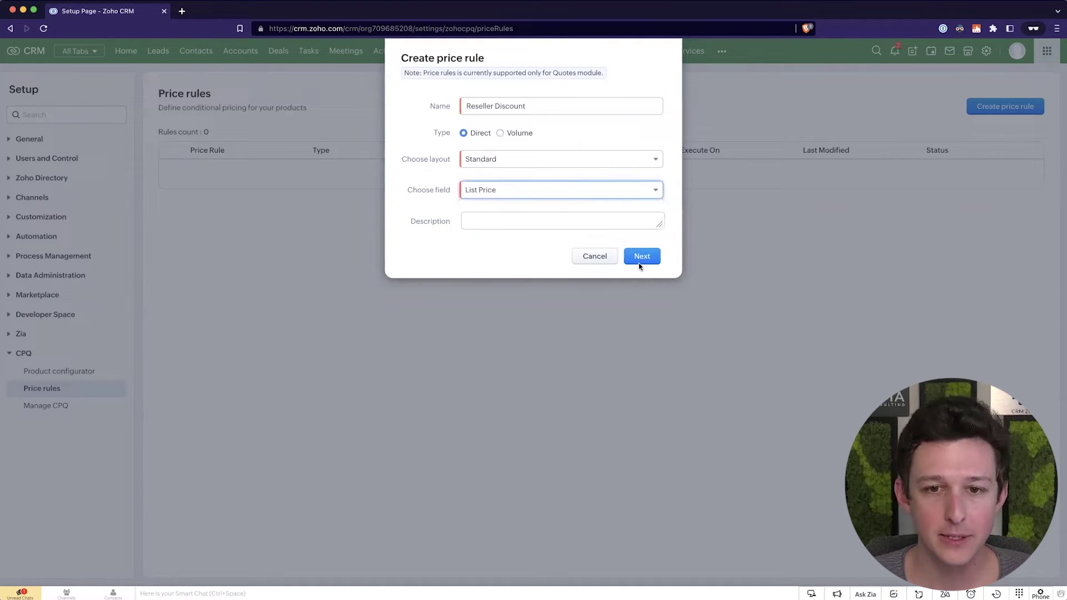
{"action": "left_click", "coordinate": [643, 257]}
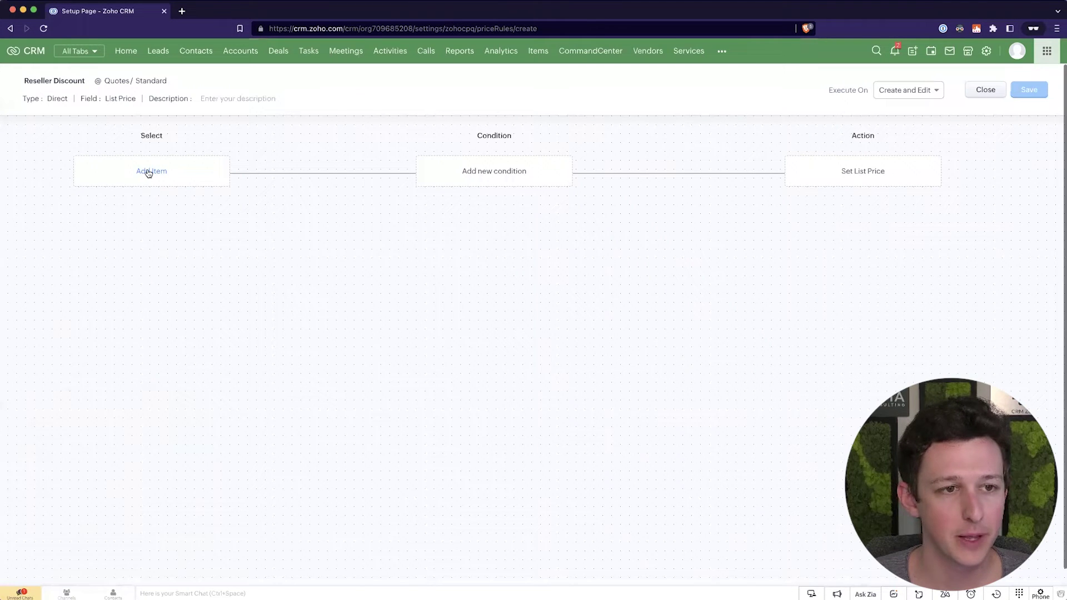
- Apply the Reseller Discount rule to Conversion Item
{"action": "left_click", "coordinate": [148, 172]}
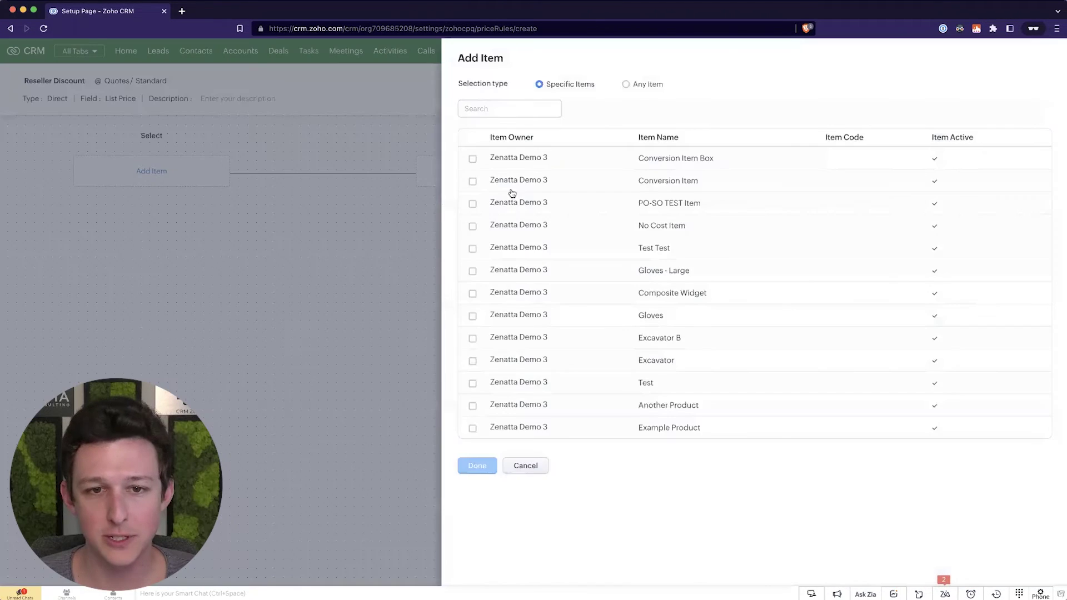
{"action": "left_click", "coordinate": [472, 181]}
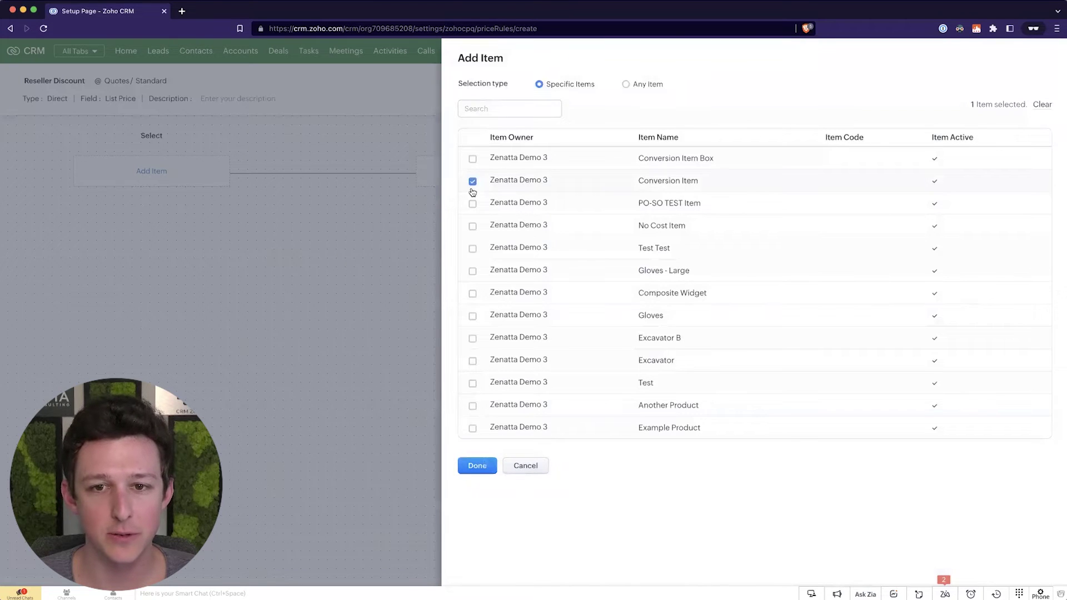
{"action": "left_click", "coordinate": [483, 468]}
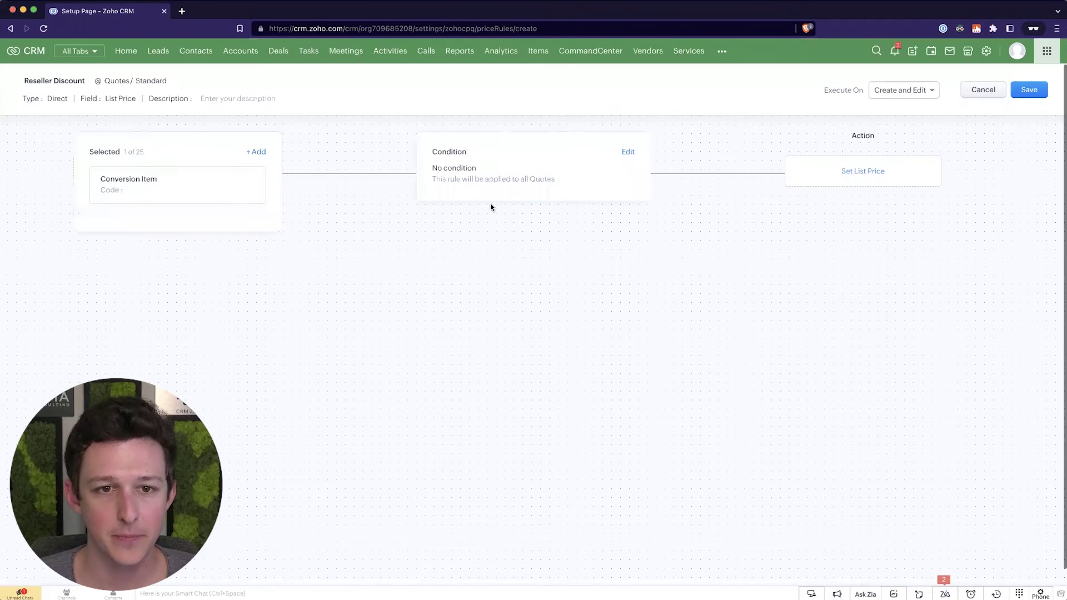
- Add the rule condition Accounts Account Type is Reseller
{"action": "left_click", "coordinate": [627, 152]}
{"action": "left_click", "coordinate": [652, 92]}
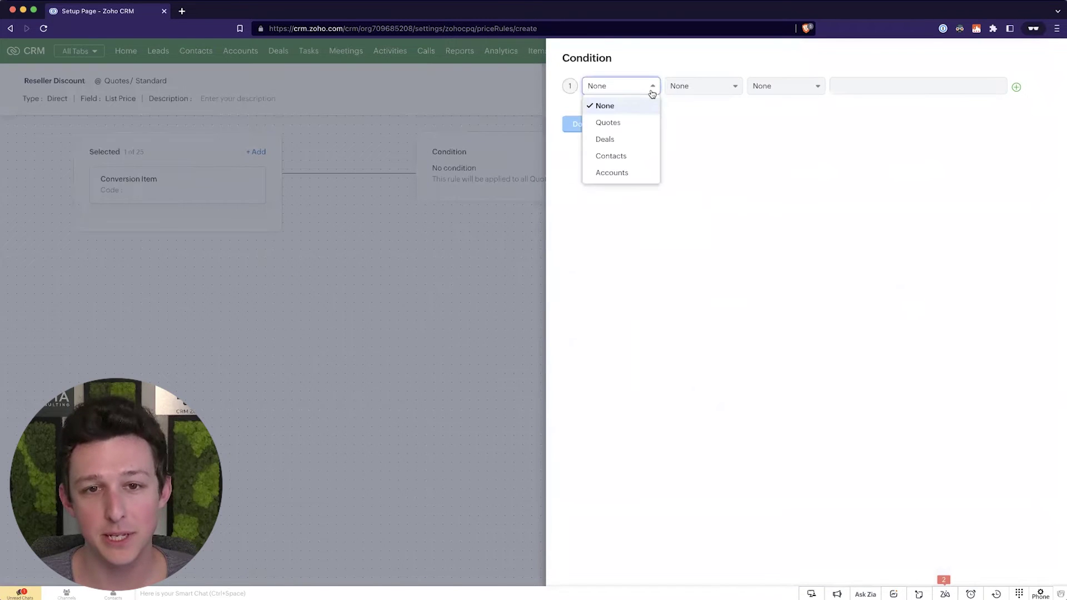
{"action": "left_click", "coordinate": [639, 172]}
{"action": "left_click", "coordinate": [724, 85]}
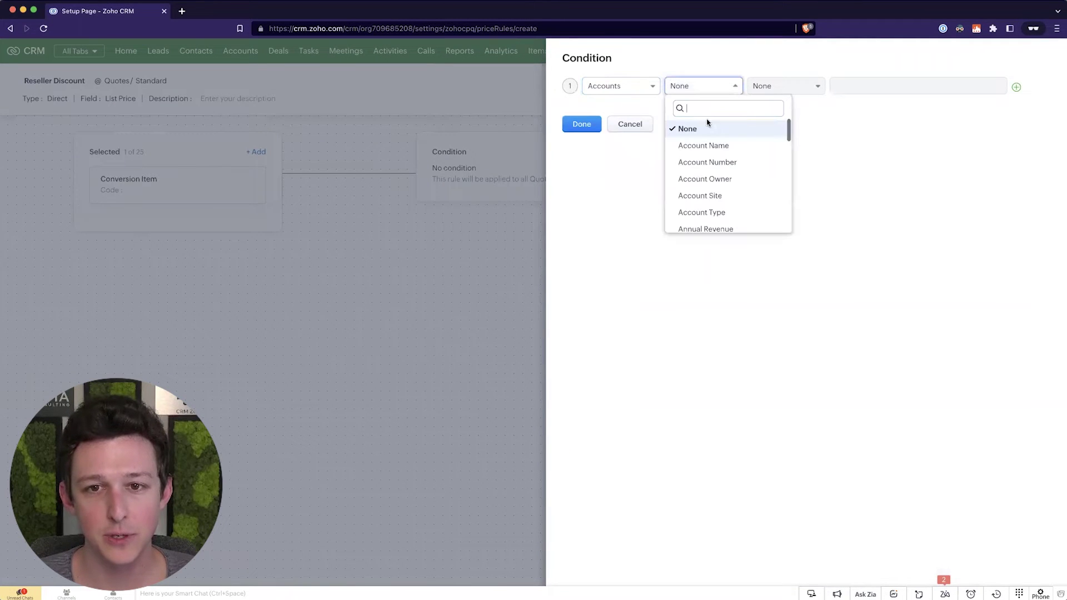
{"action": "left_click", "coordinate": [728, 212]}
{"action": "left_click", "coordinate": [792, 89]}
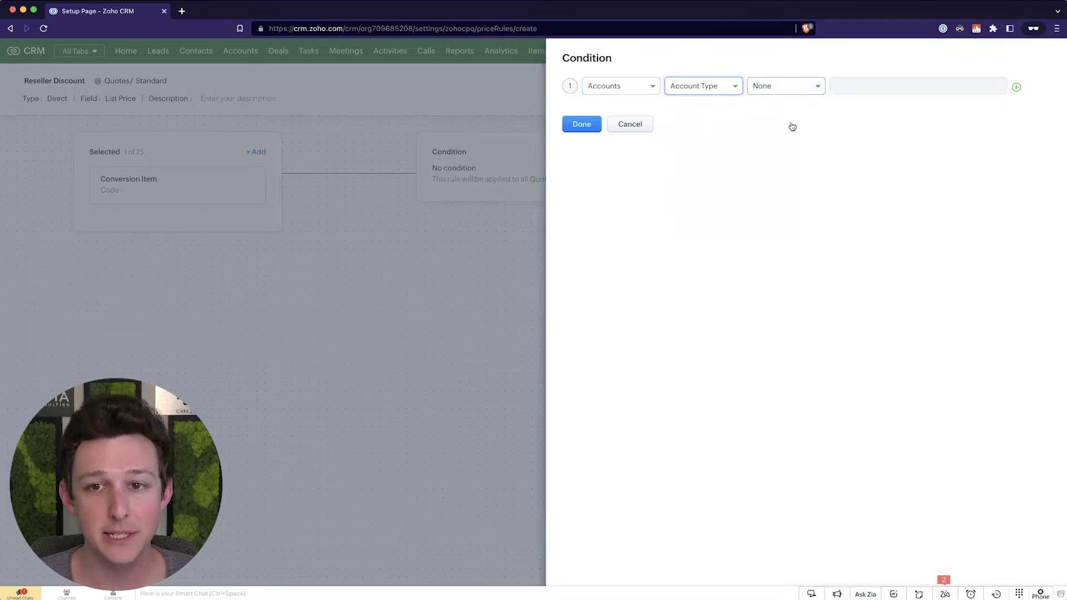
{"action": "left_click", "coordinate": [792, 121]}
{"action": "left_click", "coordinate": [846, 88]}
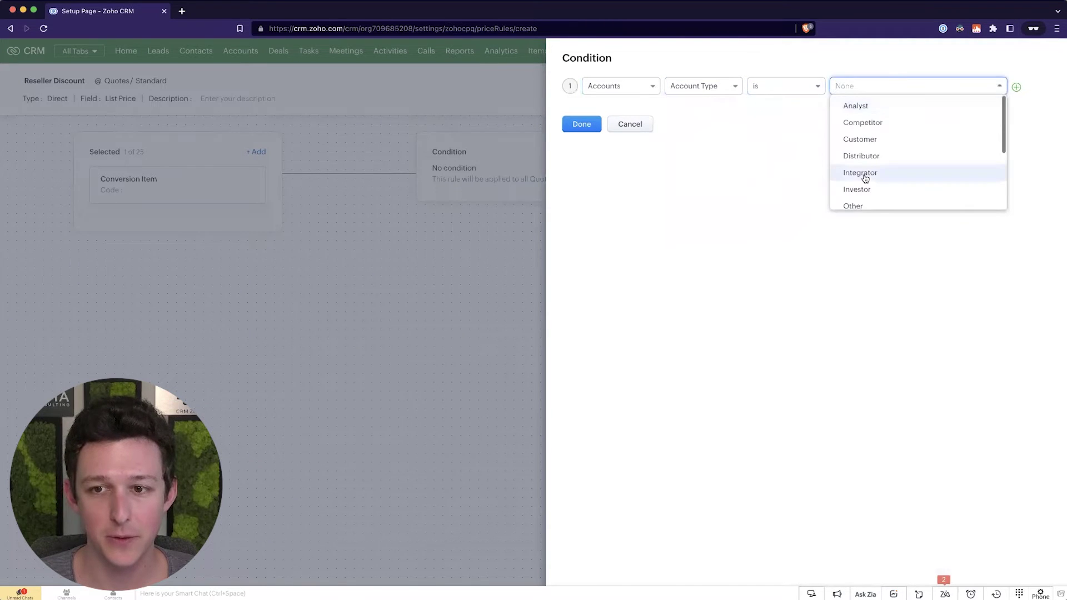
{"action": "scroll", "coordinate": [869, 167], "scroll_direction": "down", "scroll_amount": 3}
{"action": "left_click", "coordinate": [869, 167]}
{"action": "left_click", "coordinate": [587, 127]}
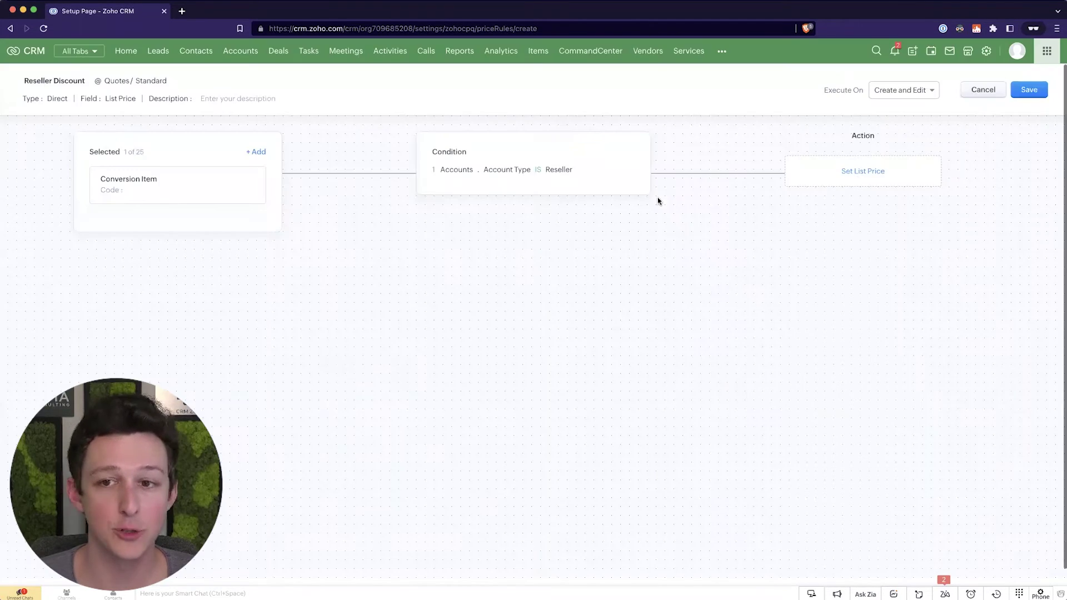
- Set List Price to 20% using the quoted item's Discount field, then save the rule
{"action": "left_click", "coordinate": [862, 173]}
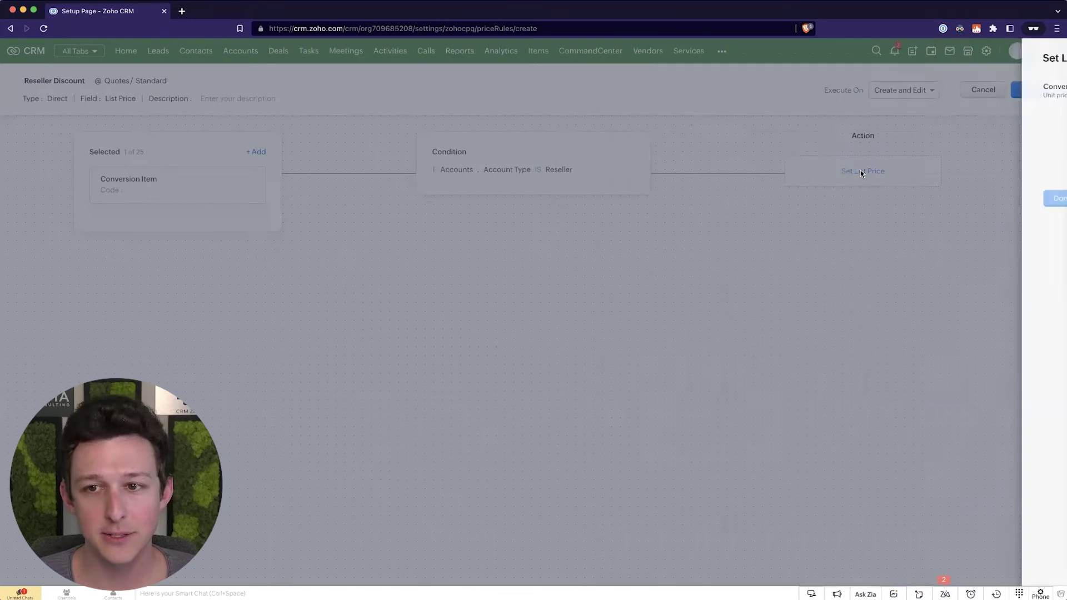
{"action": "left_click", "coordinate": [915, 120]}
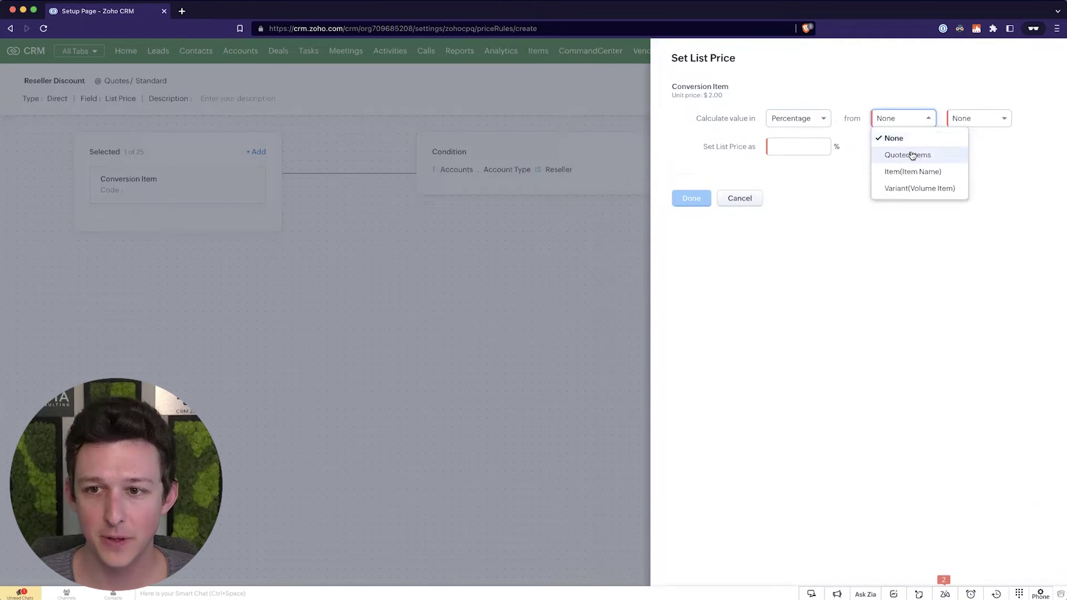
{"action": "left_click", "coordinate": [913, 158]}
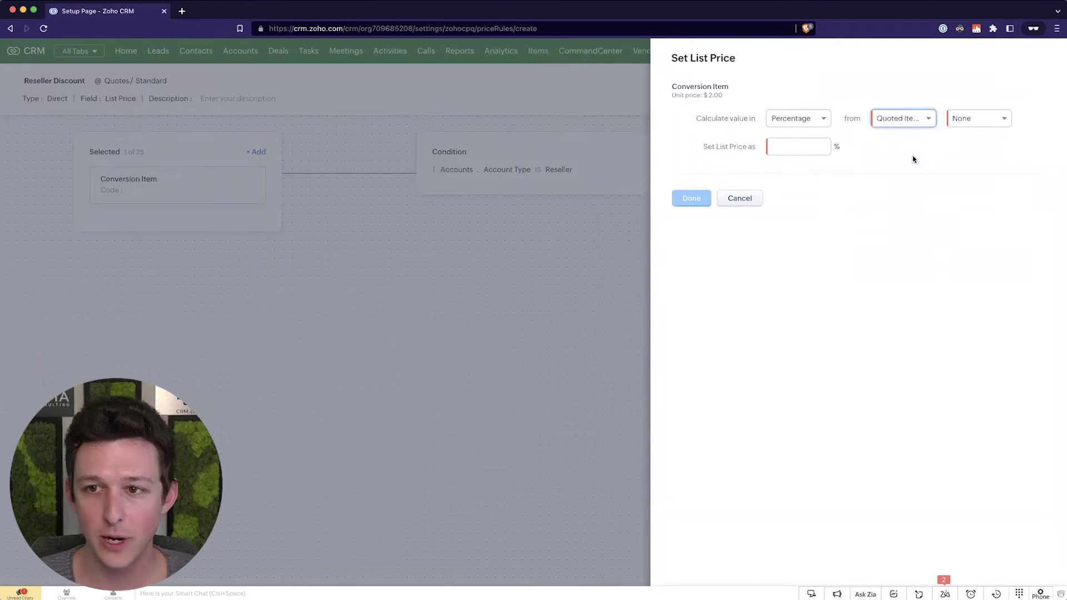
{"action": "left_click", "coordinate": [968, 119]}
{"action": "left_click", "coordinate": [977, 173]}
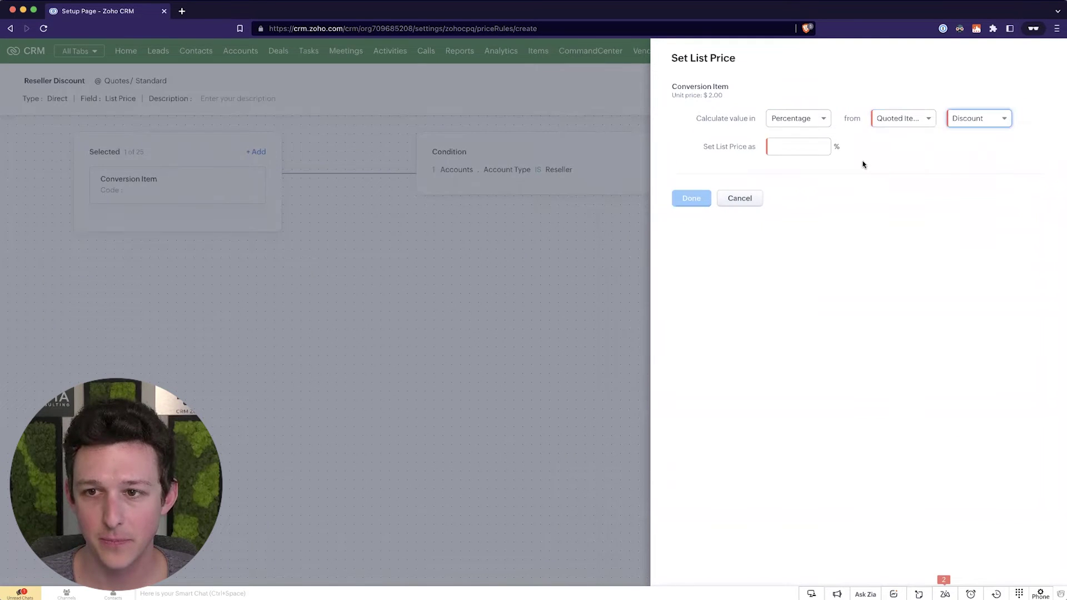
{"action": "left_click", "coordinate": [823, 149]}
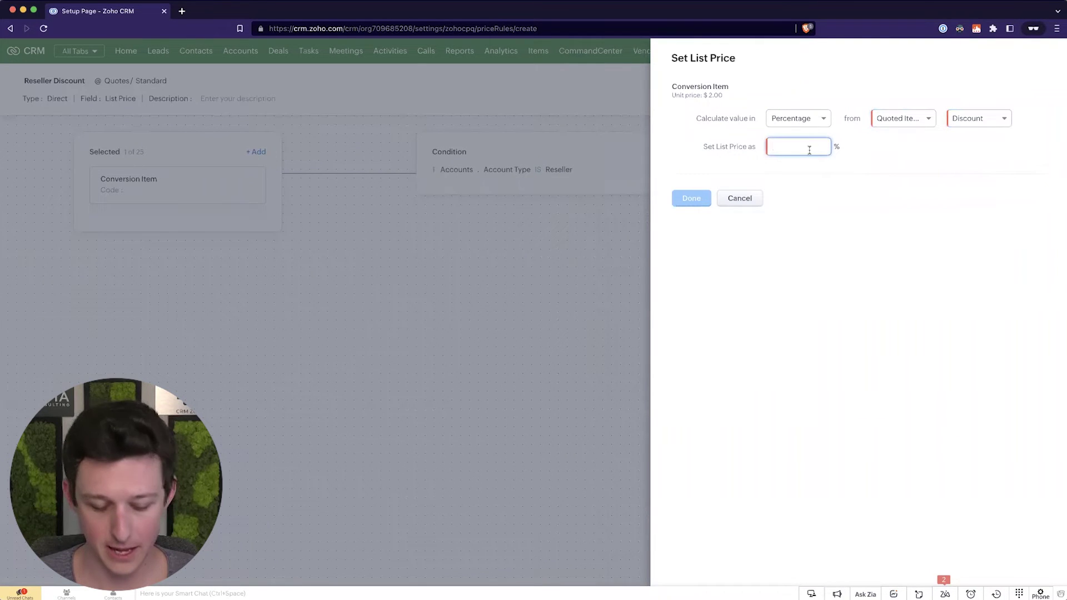
{"action": "type", "text": "20"}
{"action": "left_click", "coordinate": [692, 198]}
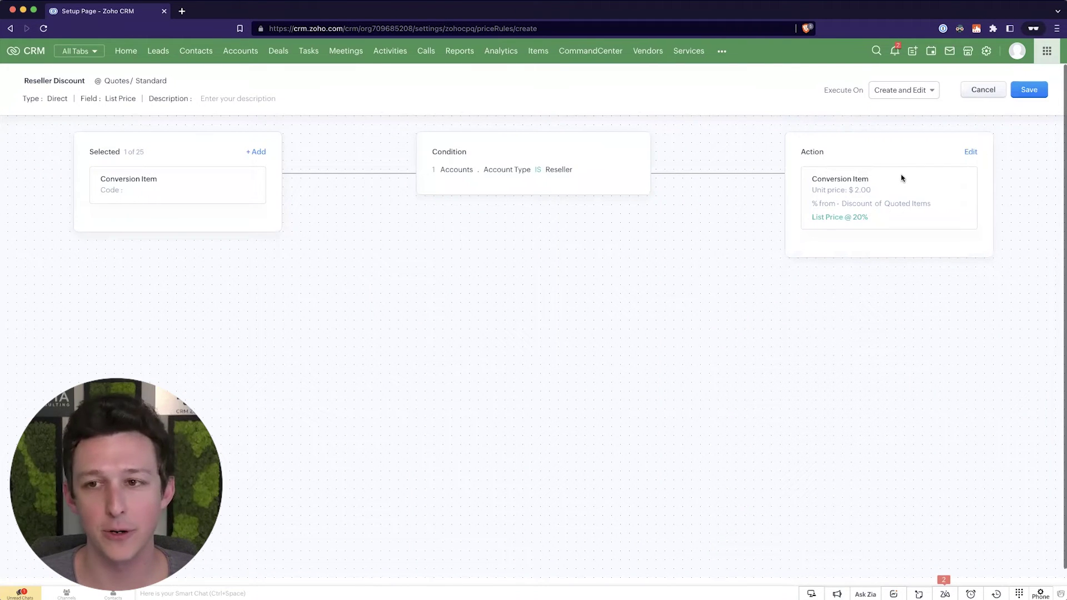
{"action": "left_click", "coordinate": [1023, 89]}
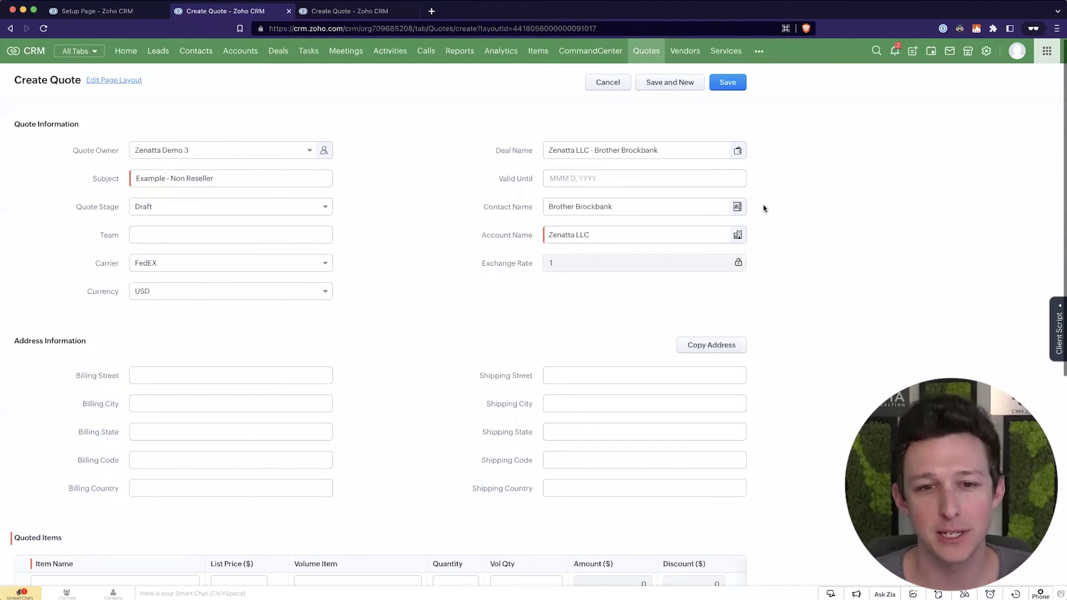
- Return to the 'Example - Non Reseller' quote draft and click the first Quoted Items row
{"action": "scroll", "coordinate": [348, 205], "scroll_direction": "down", "scroll_amount": 1}
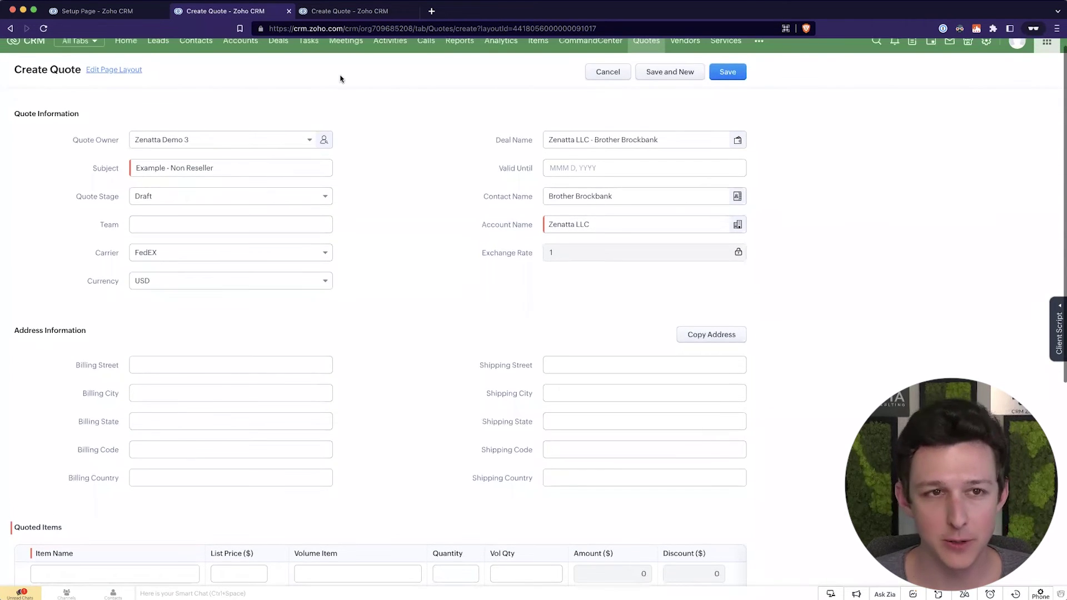
{"action": "left_click", "coordinate": [339, 11]}
{"action": "scroll", "coordinate": [319, 169], "scroll_direction": "up", "scroll_amount": 4}
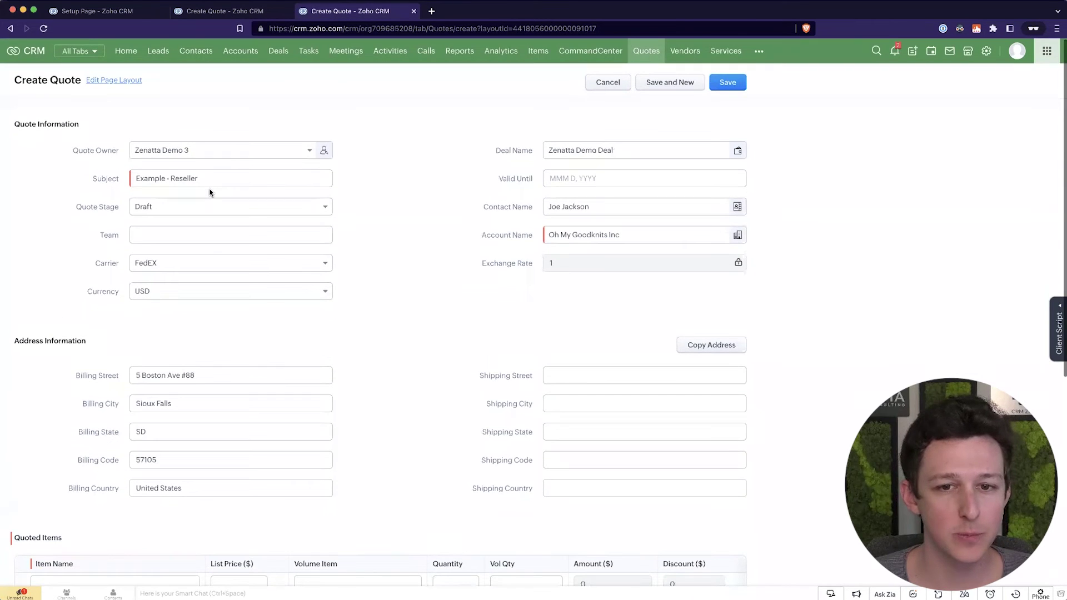
{"action": "left_click", "coordinate": [236, 12]}
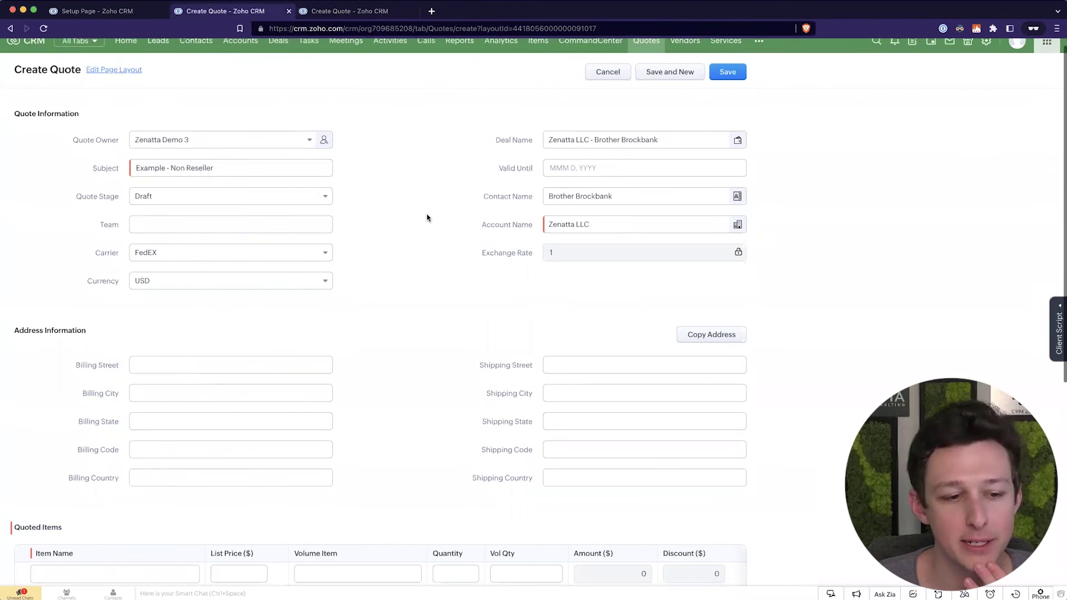
{"action": "scroll", "coordinate": [156, 476], "scroll_direction": "down", "scroll_amount": 1}
{"action": "scroll", "coordinate": [156, 477], "scroll_direction": "down", "scroll_amount": 1}
{"action": "left_click", "coordinate": [192, 449]}
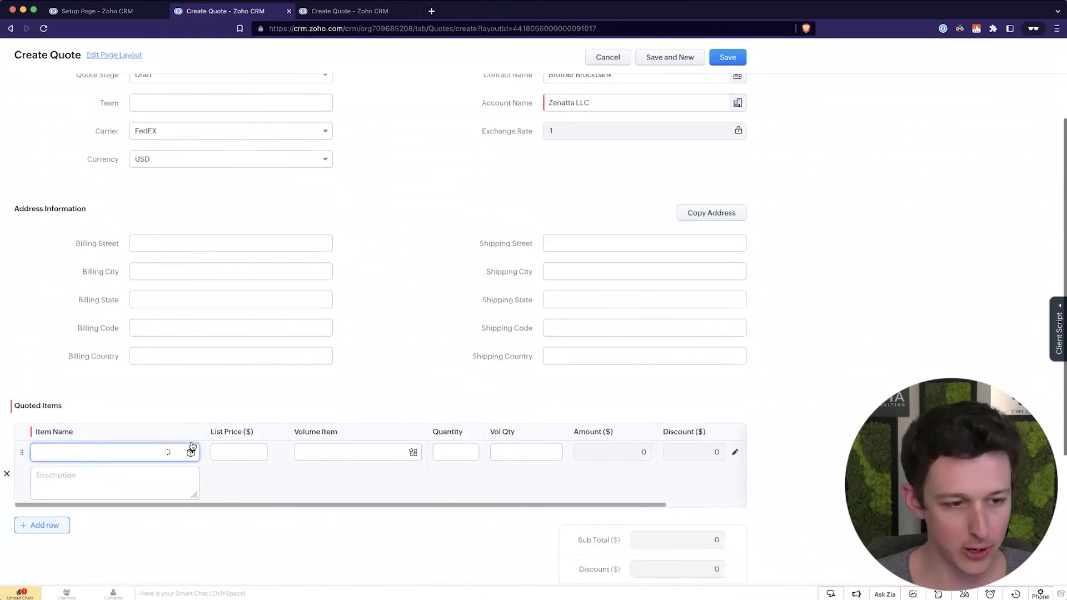
- Add Conversion Item with Vol Qty 1 to the non-reseller quote and save it
{"action": "key", "text": "Return"}
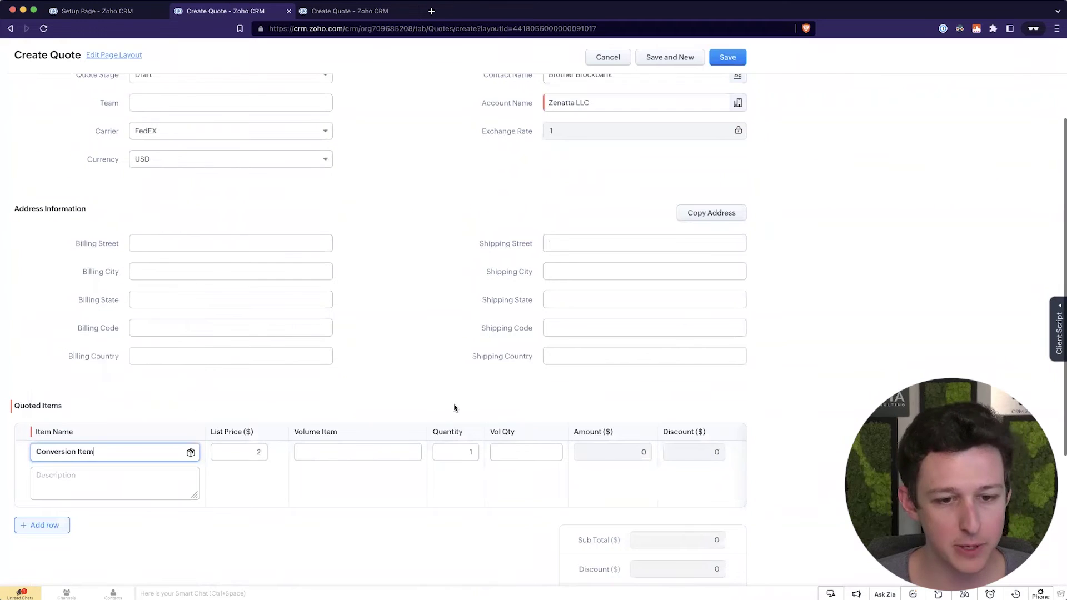
{"action": "left_click", "coordinate": [557, 450]}
{"action": "type", "text": "1"}
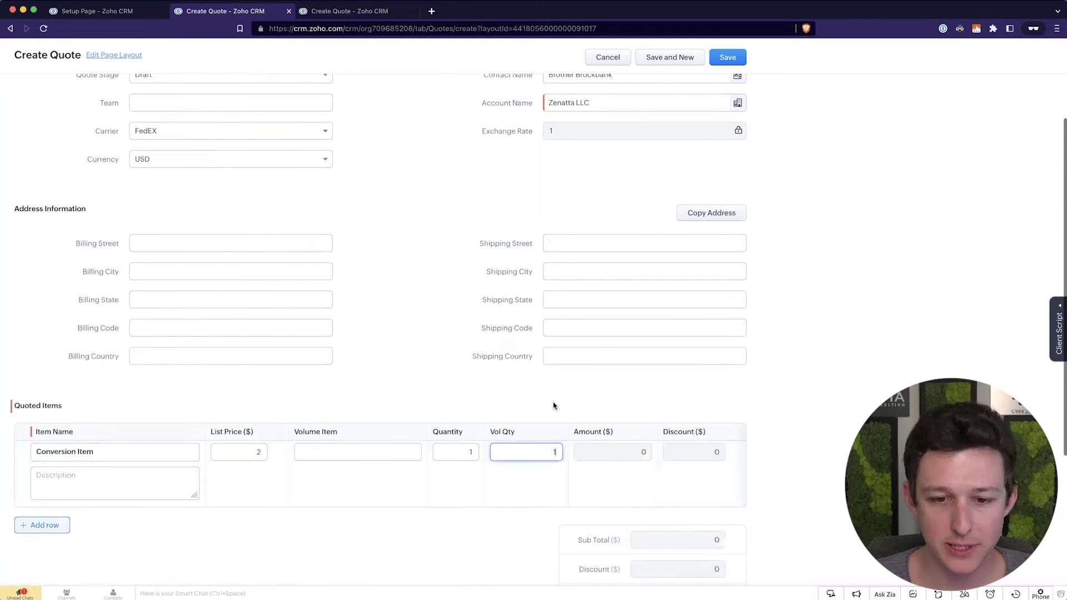
{"action": "left_click", "coordinate": [553, 402]}
{"action": "scroll", "coordinate": [553, 402], "scroll_direction": "up", "scroll_amount": 3}
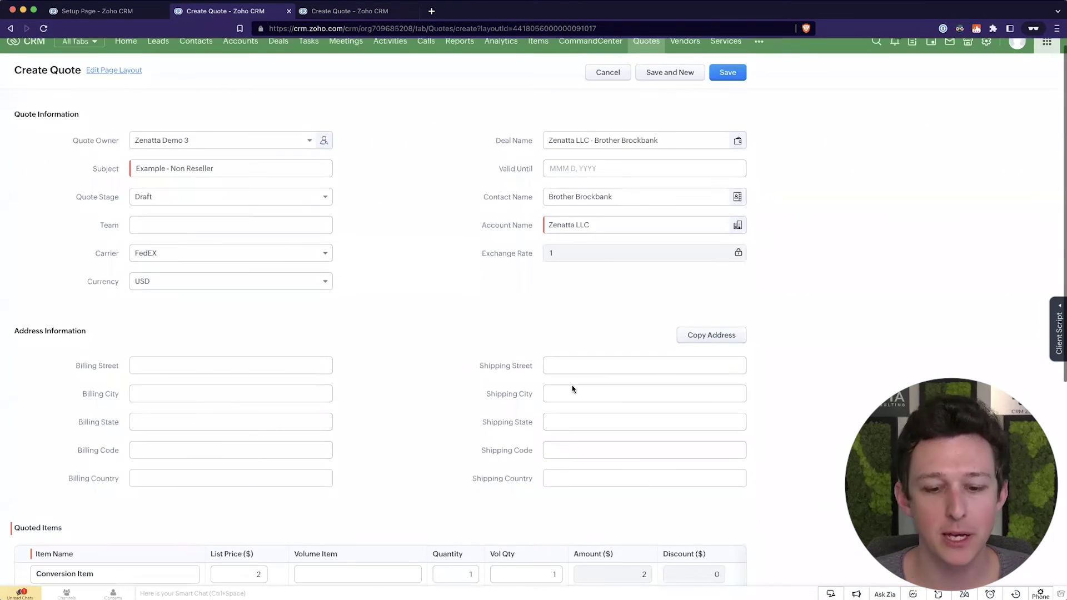
{"action": "left_click", "coordinate": [722, 78]}
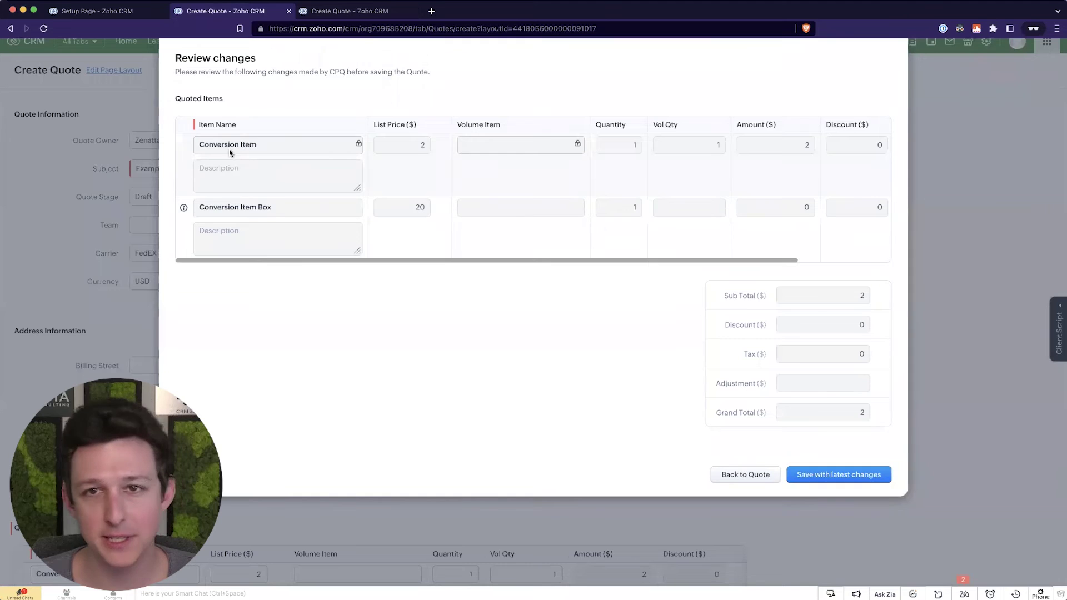
- Accept CPQ's automatically added Conversion Item Box line and save the non-reseller quote
{"action": "mouse_move", "coordinate": [250, 207]}
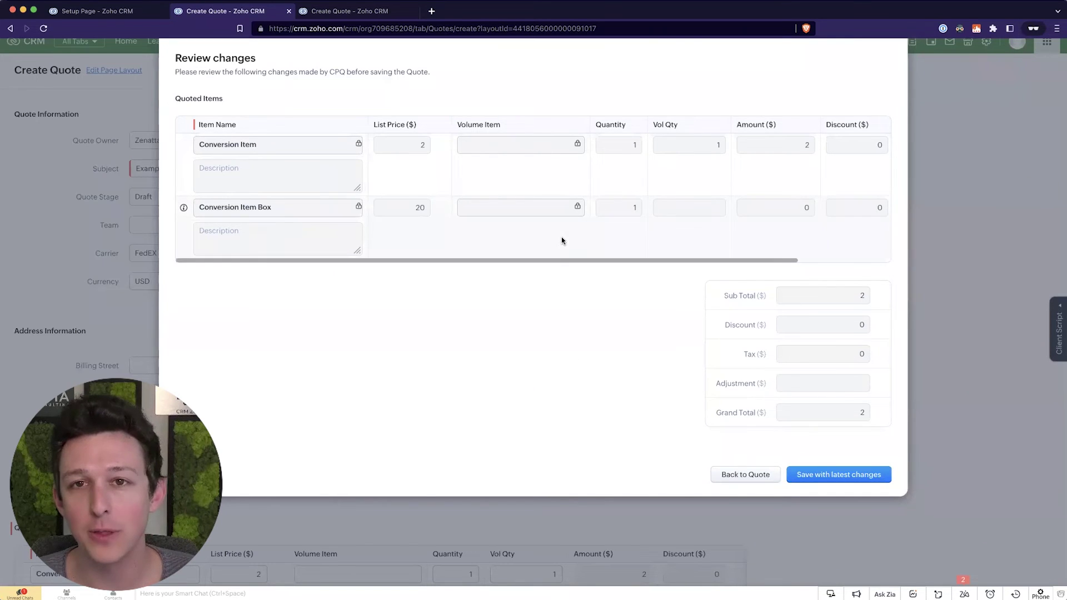
{"action": "mouse_move", "coordinate": [184, 209]}
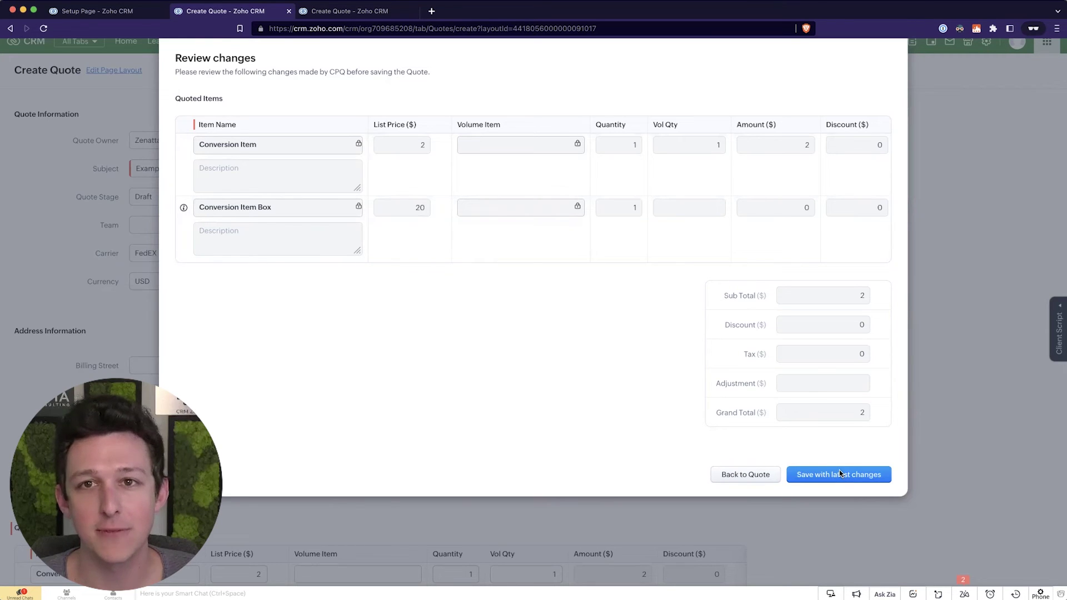
{"action": "left_click", "coordinate": [821, 476]}
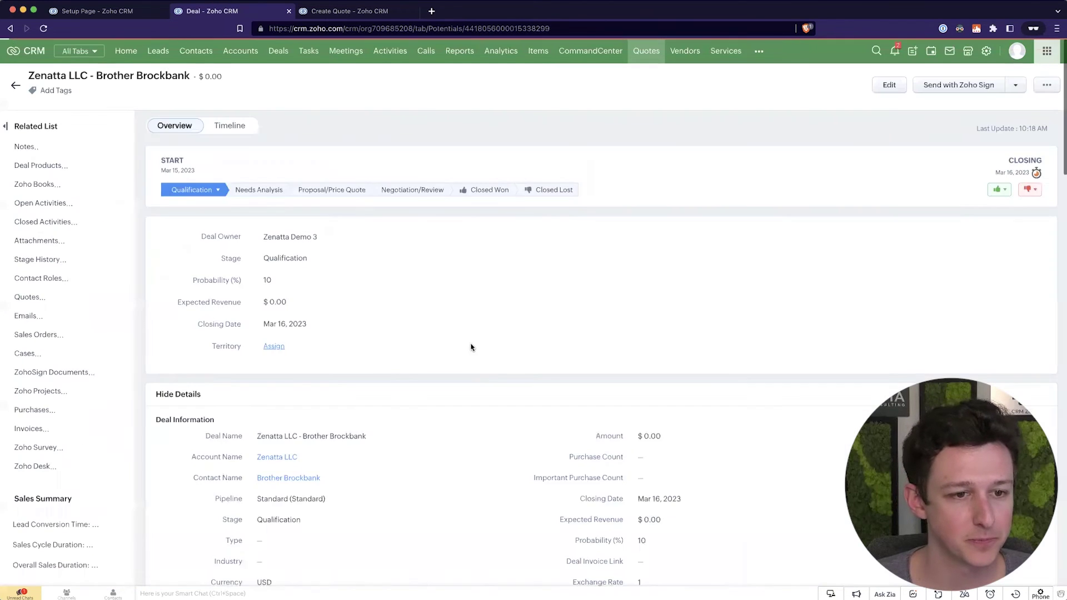
- Open the Example - Non Reseller quote and review its Conversion Item and Conversion Item Box lines
{"action": "scroll", "coordinate": [278, 333], "scroll_direction": "down", "scroll_amount": 15}
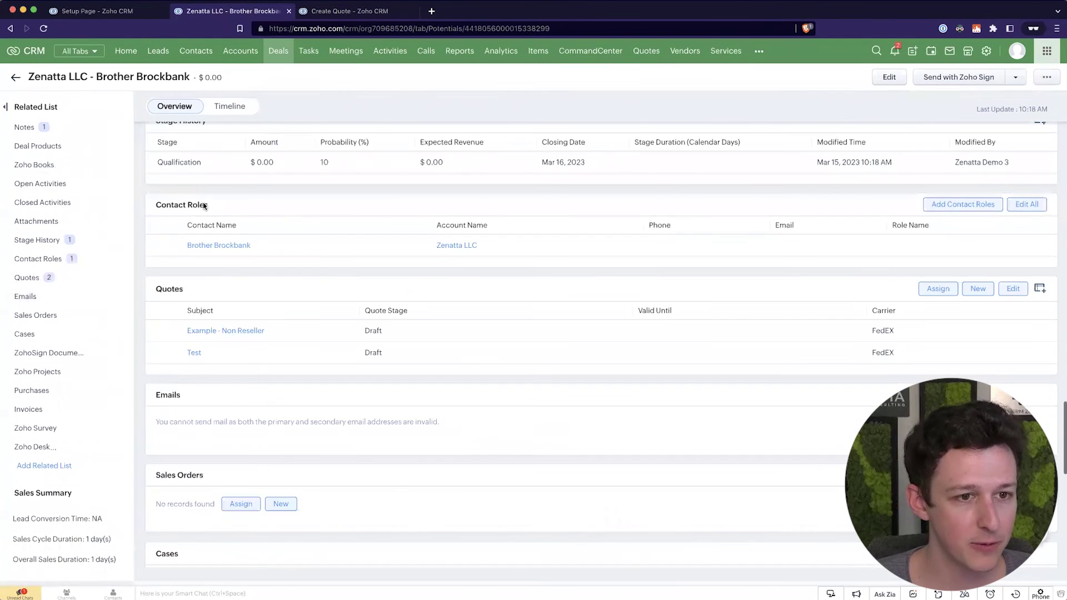
{"action": "left_click", "coordinate": [210, 331]}
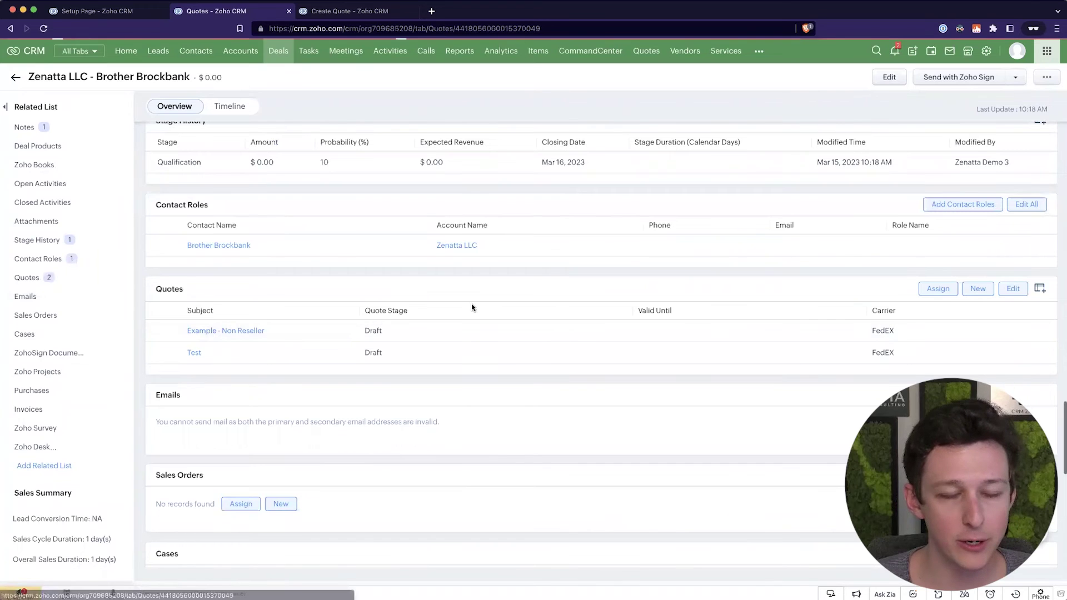
{"action": "scroll", "coordinate": [472, 305], "scroll_direction": "down", "scroll_amount": 8}
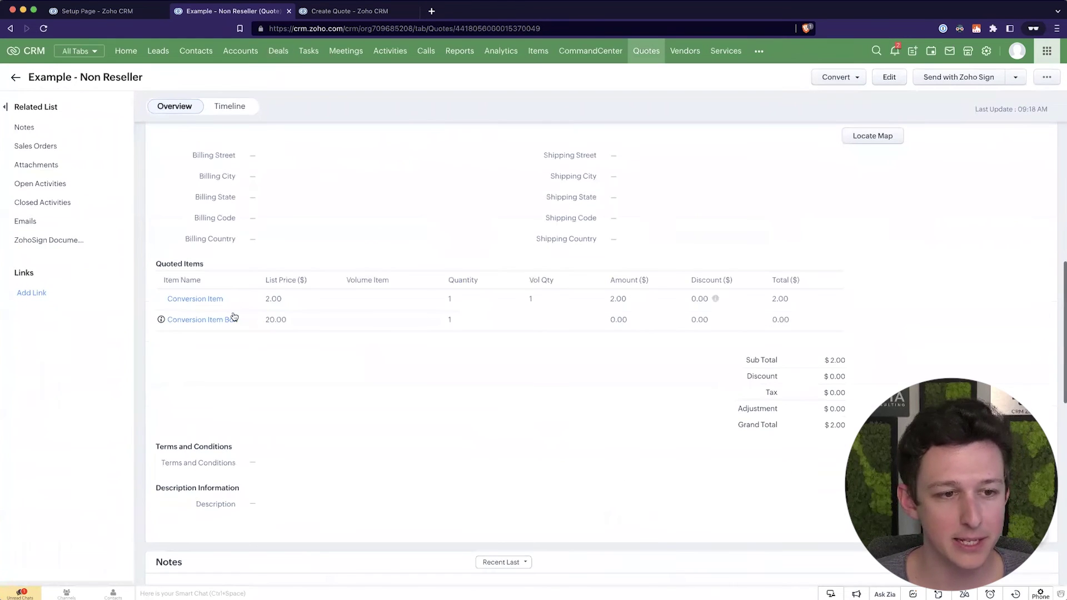
{"action": "mouse_move", "coordinate": [161, 321]}
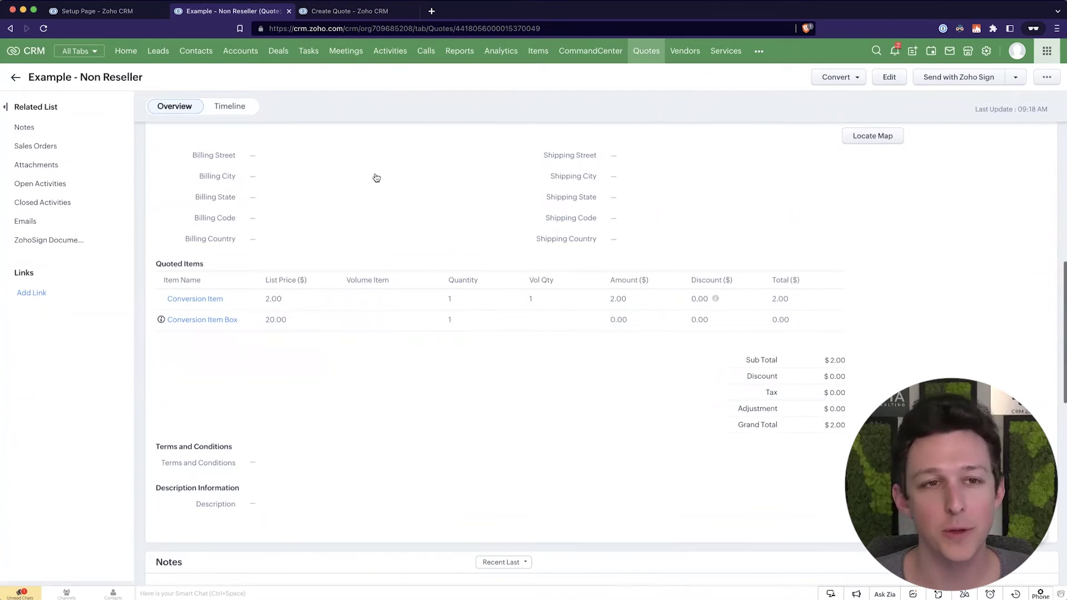
{"action": "scroll", "coordinate": [453, 219], "scroll_direction": "up", "scroll_amount": 6}
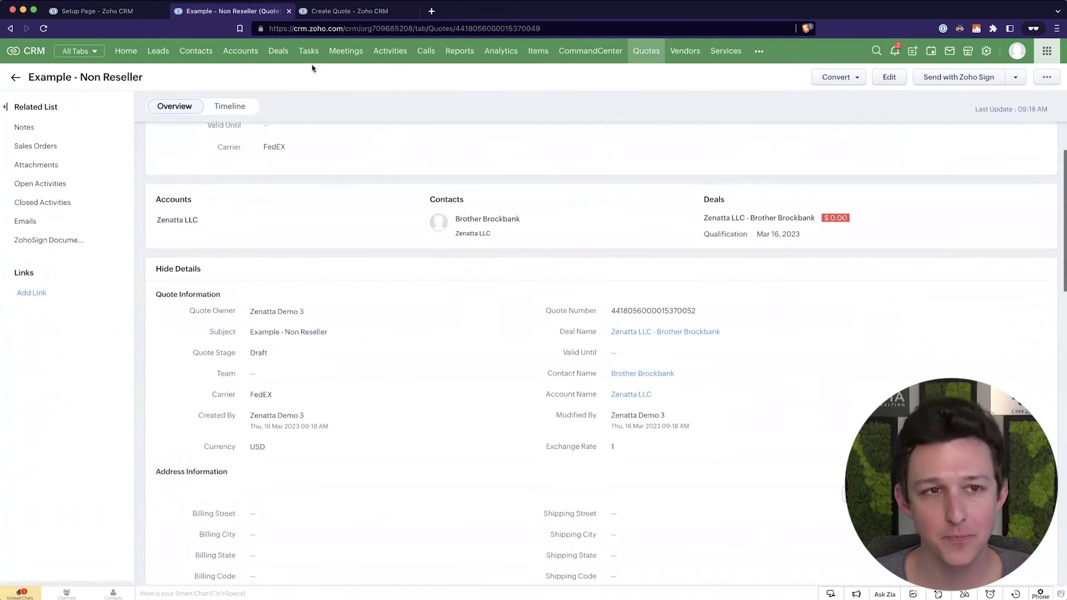
- Add Conversion Item with quantity and volume quantity 10 to the Reseller quote, sub total 200
{"action": "left_click", "coordinate": [289, 10]}
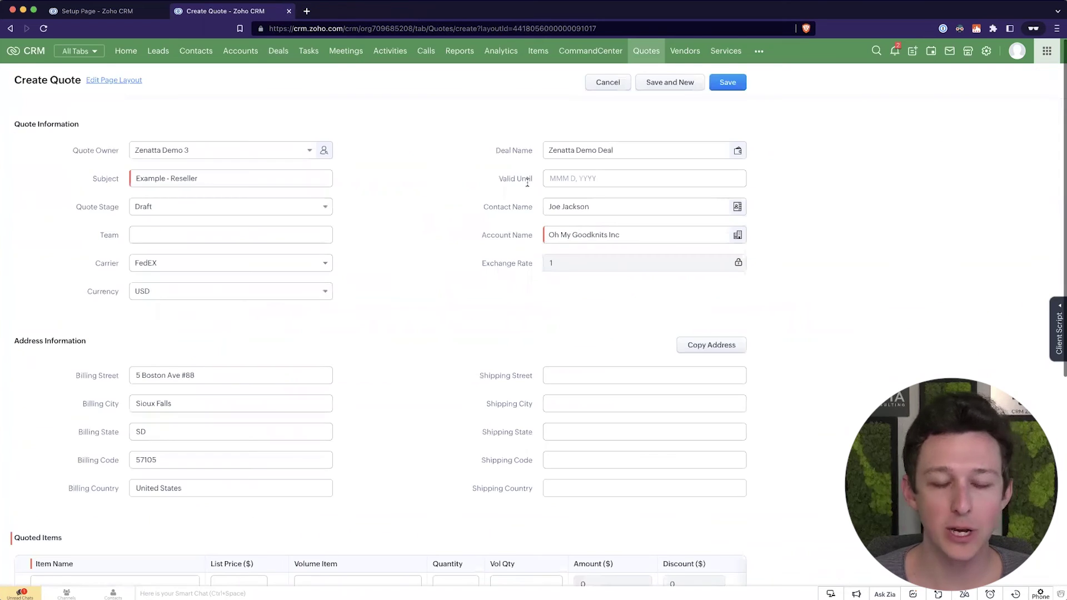
{"action": "scroll", "coordinate": [159, 472], "scroll_direction": "down", "scroll_amount": 3}
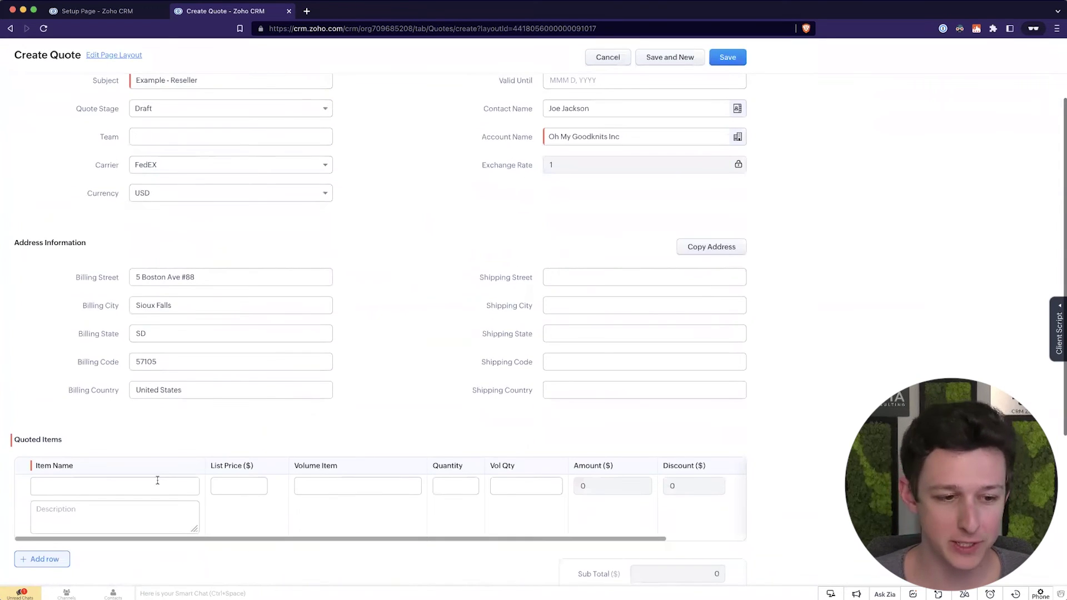
{"action": "left_click", "coordinate": [187, 487]}
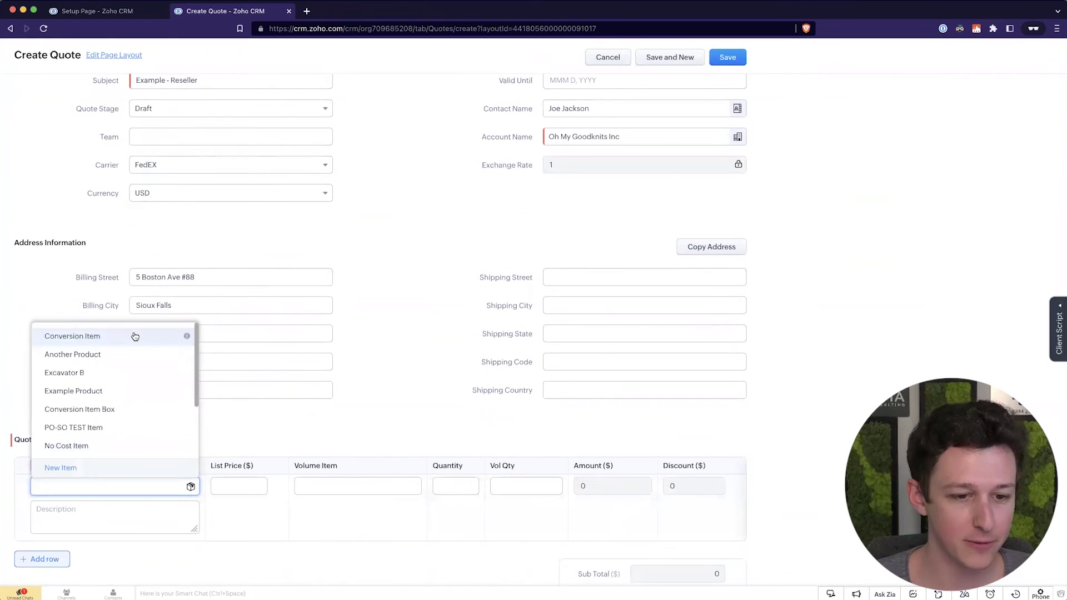
{"action": "left_click", "coordinate": [134, 335]}
{"action": "left_click", "coordinate": [459, 485]}
{"action": "left_click", "coordinate": [523, 483]}
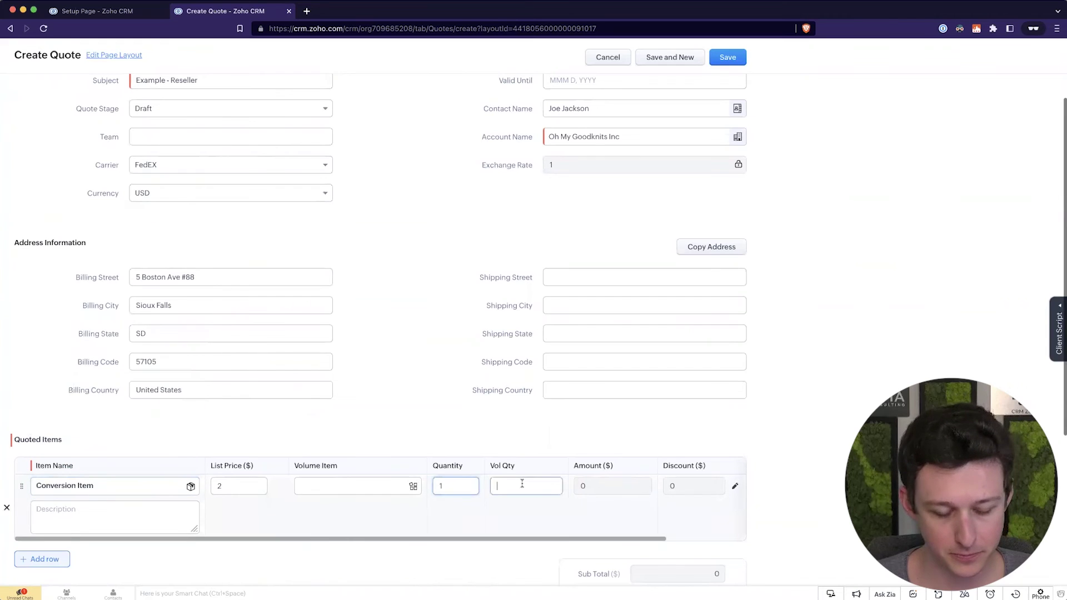
{"action": "left_click", "coordinate": [466, 402]}
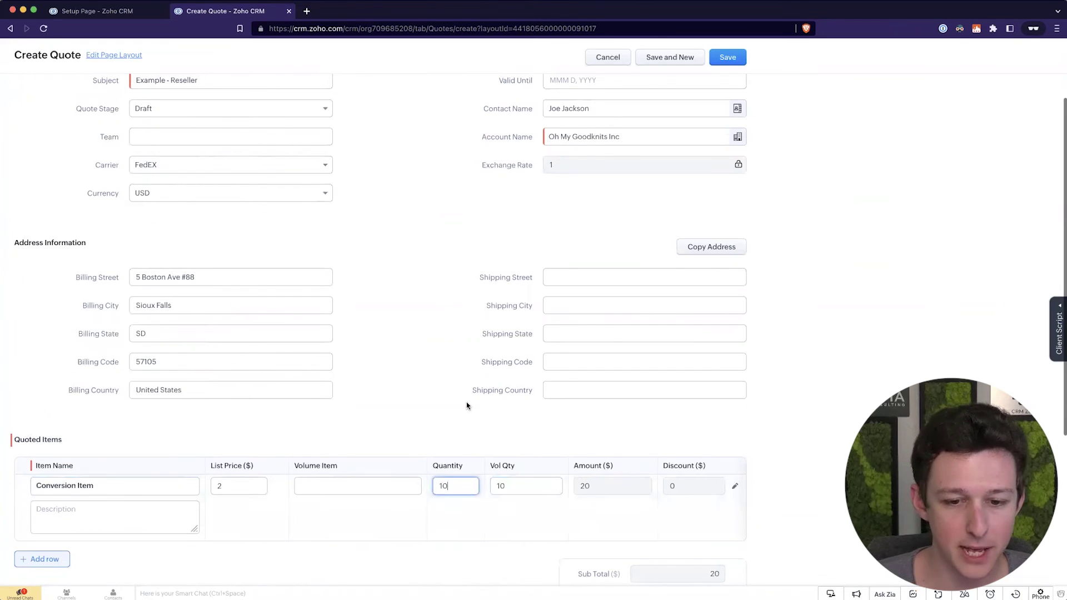
{"action": "scroll", "coordinate": [466, 402], "scroll_direction": "down", "scroll_amount": 4}
{"action": "scroll", "coordinate": [473, 378], "scroll_direction": "up", "scroll_amount": 5}
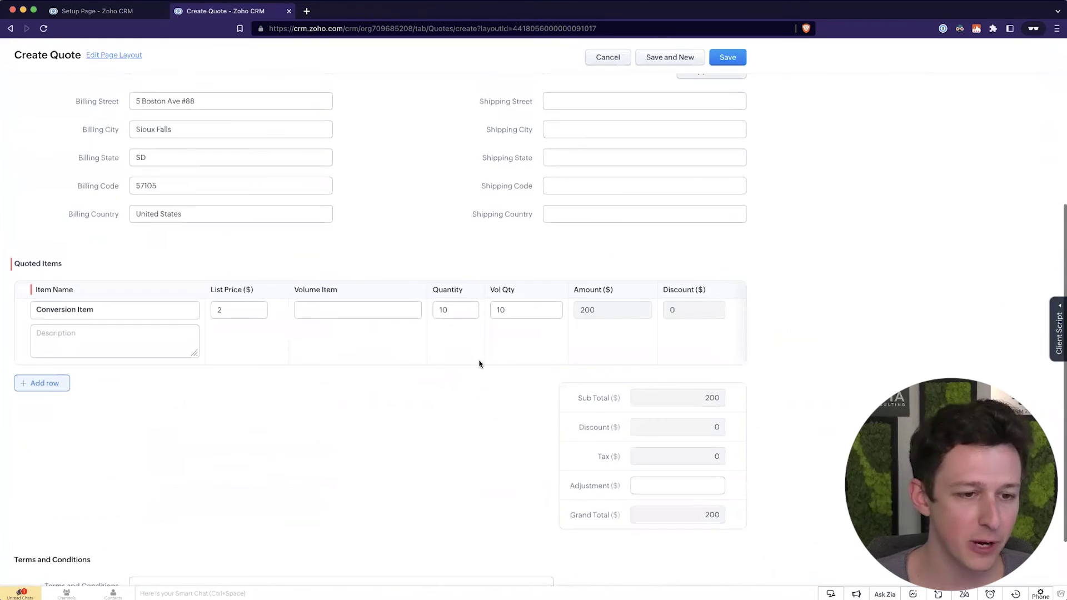
{"action": "scroll", "coordinate": [481, 248], "scroll_direction": "down", "scroll_amount": 1}
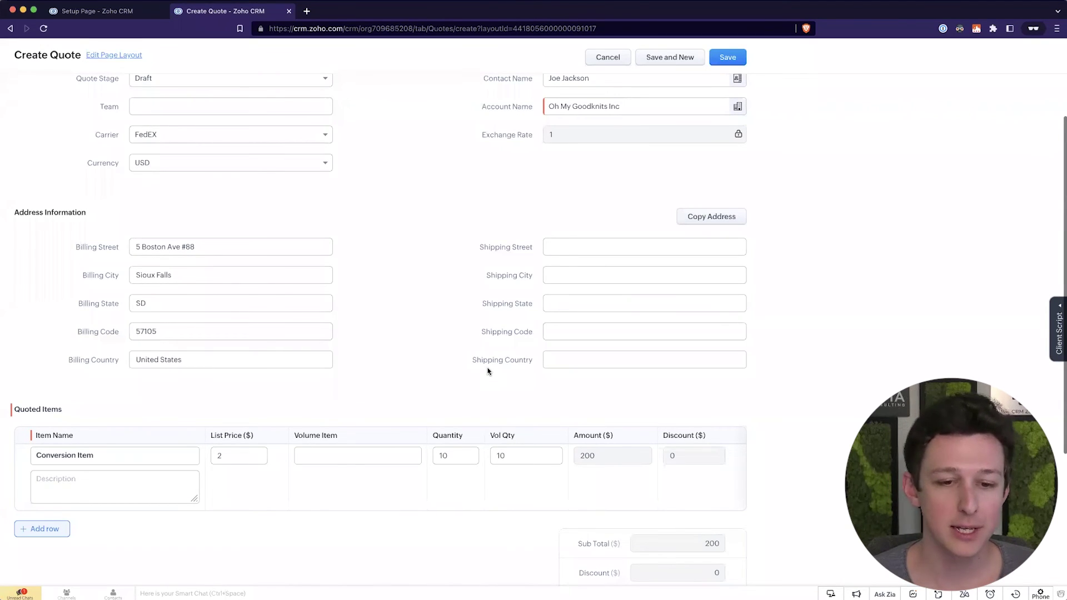
- Save the reseller quote, accepting the Reseller Discount list price 1.6 and total 160
{"action": "left_click", "coordinate": [721, 58]}
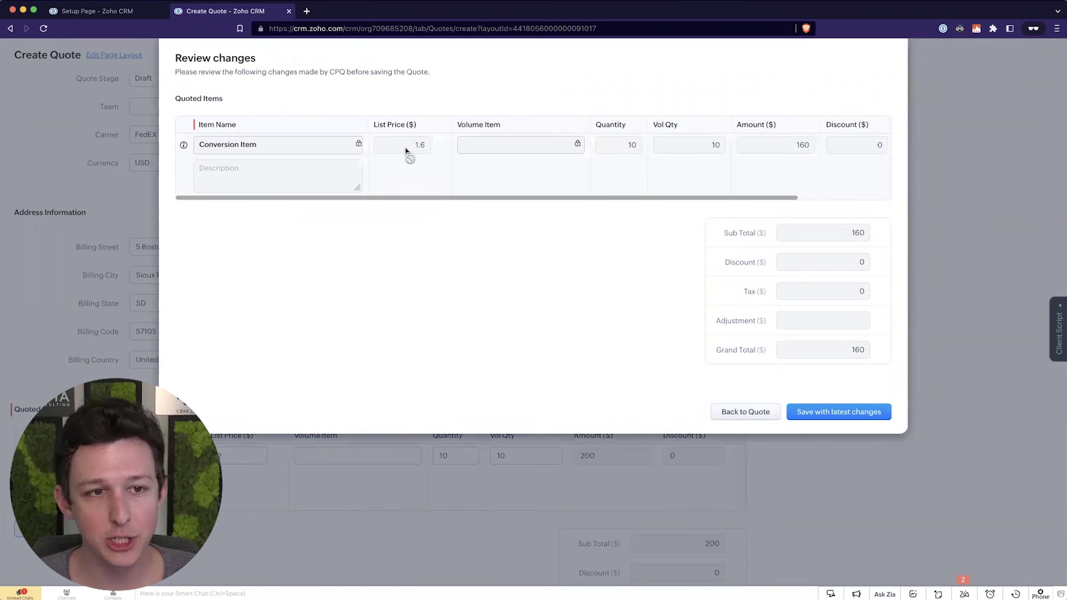
{"action": "mouse_move", "coordinate": [185, 148]}
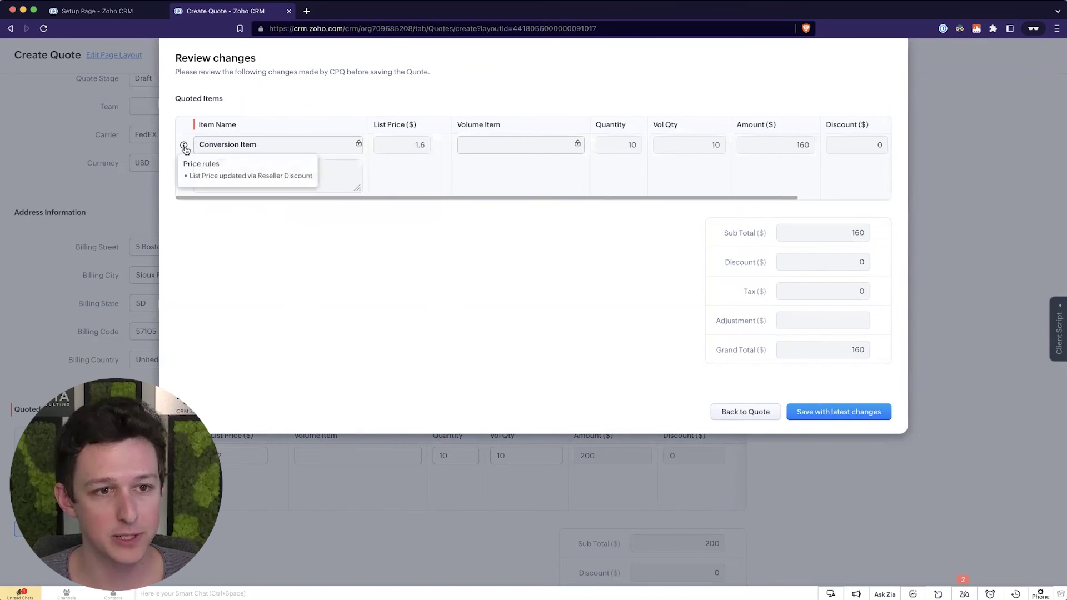
{"action": "left_click", "coordinate": [839, 412]}
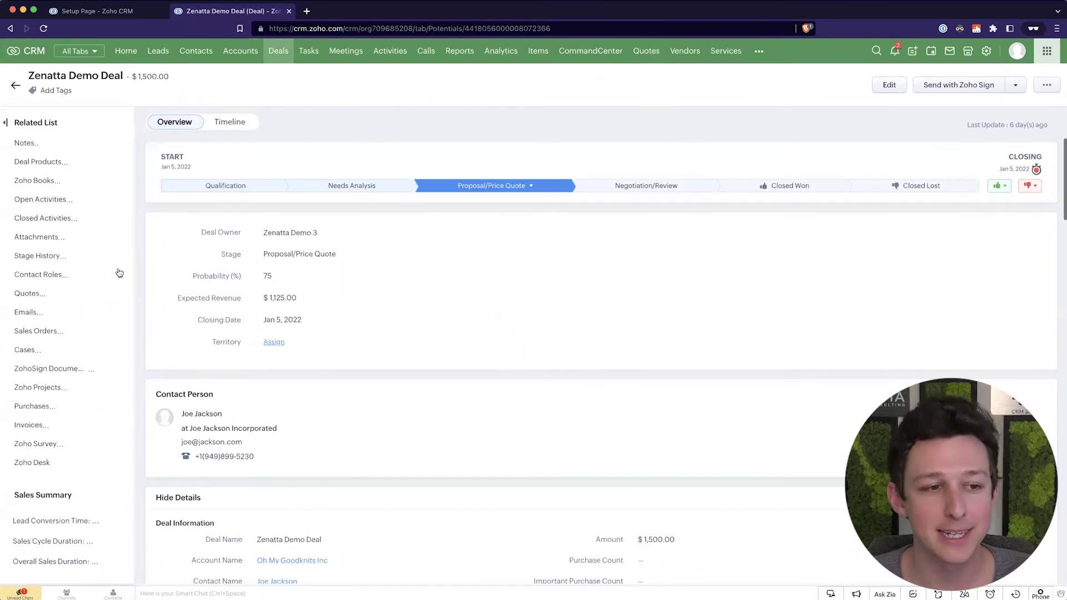
- Open Example - Reseller from the Quotes list on the Zenatta Demo Deal page
{"action": "scroll", "coordinate": [249, 285], "scroll_direction": "down", "scroll_amount": 10}
{"action": "scroll", "coordinate": [249, 285], "scroll_direction": "down", "scroll_amount": 15}
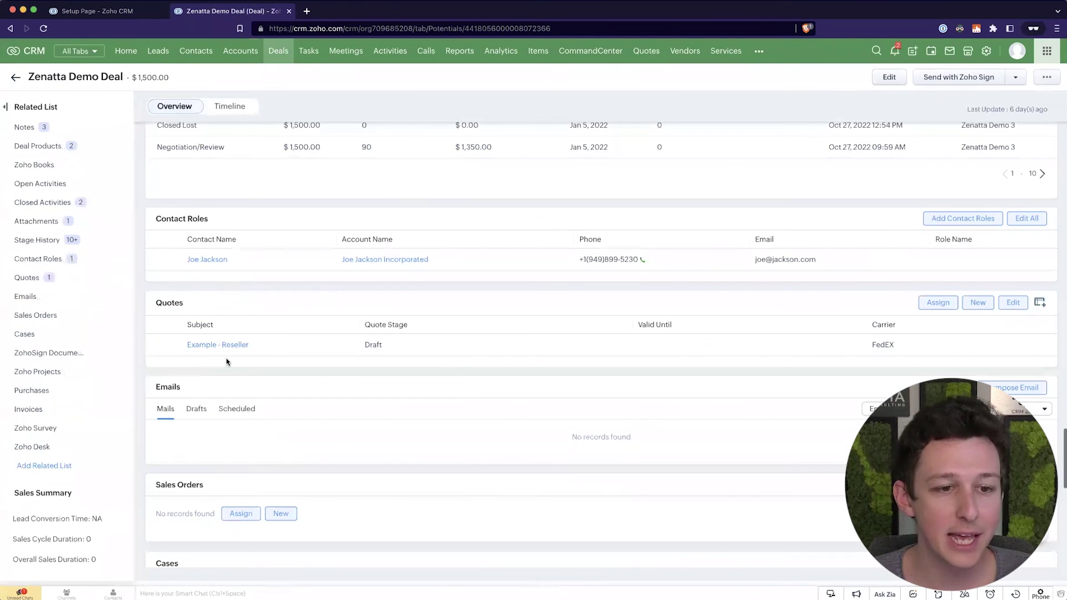
{"action": "left_click", "coordinate": [235, 344]}
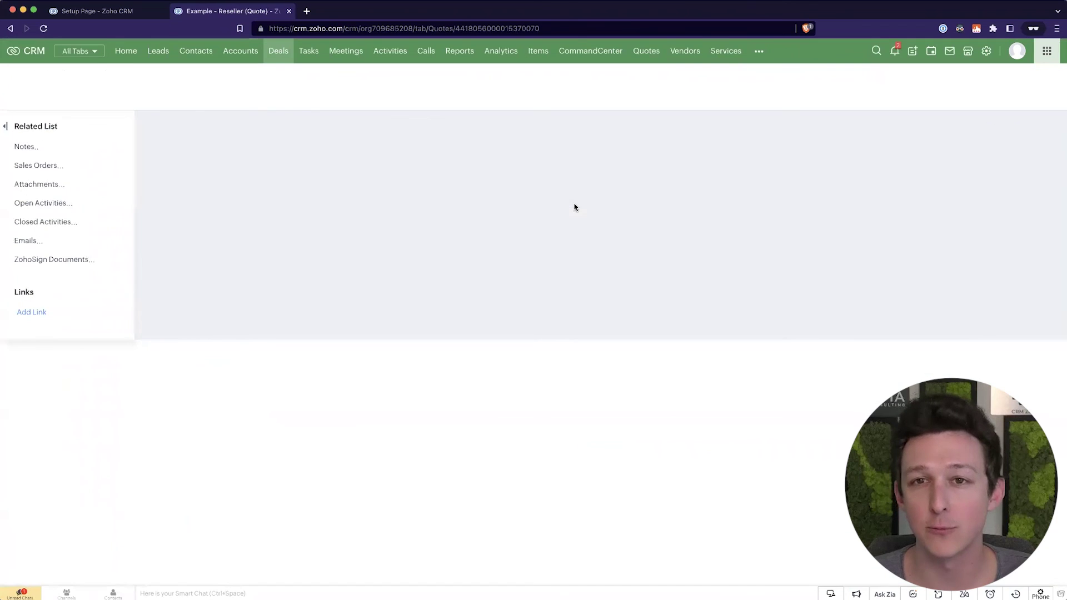